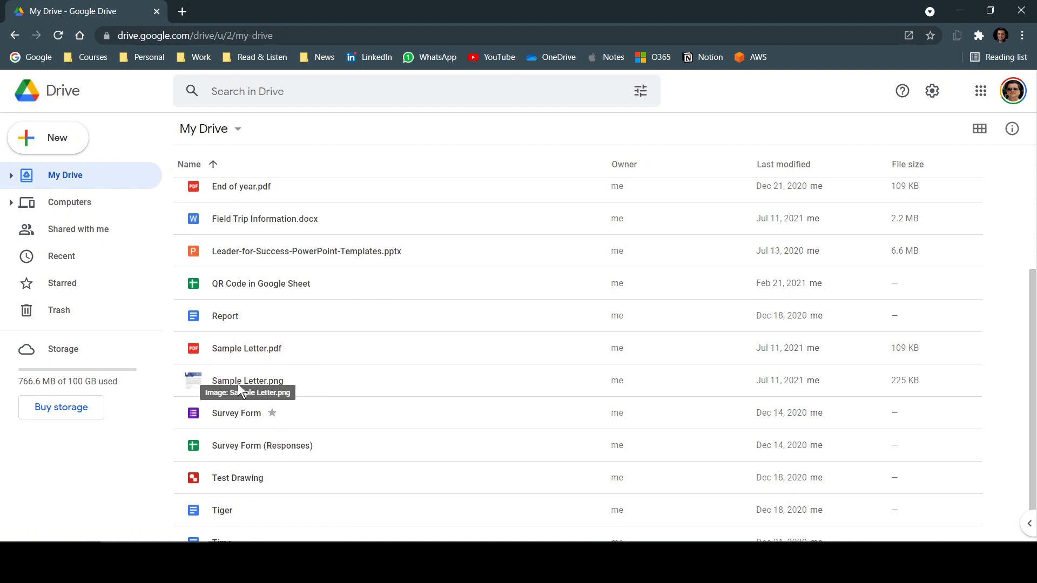
- Open Sample Letter.png with Google Docs as an editable 'Sample Letter' document
{"action": "left_click", "coordinate": [241, 385]}
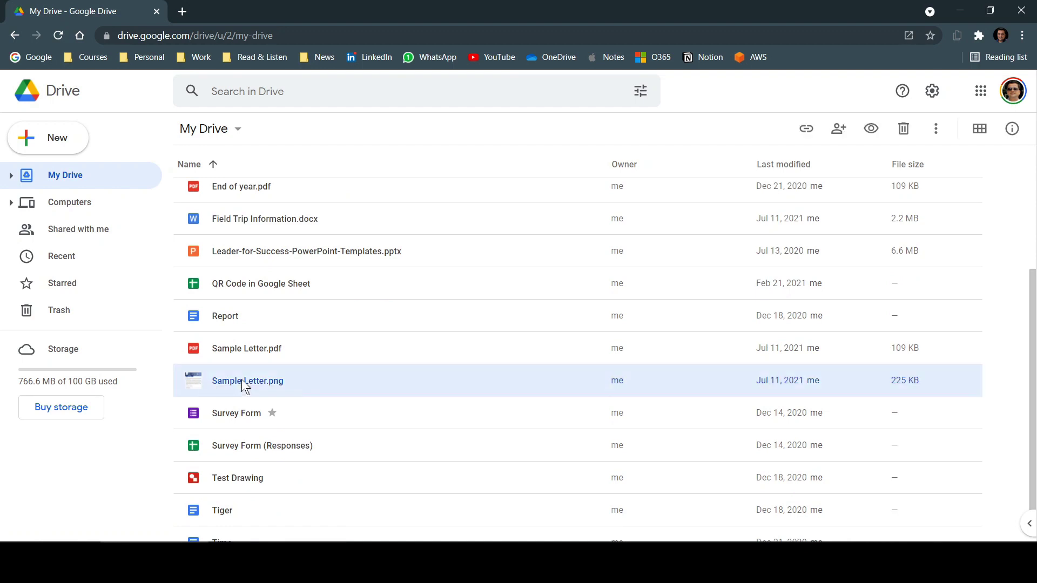
{"action": "right_click", "coordinate": [301, 381]}
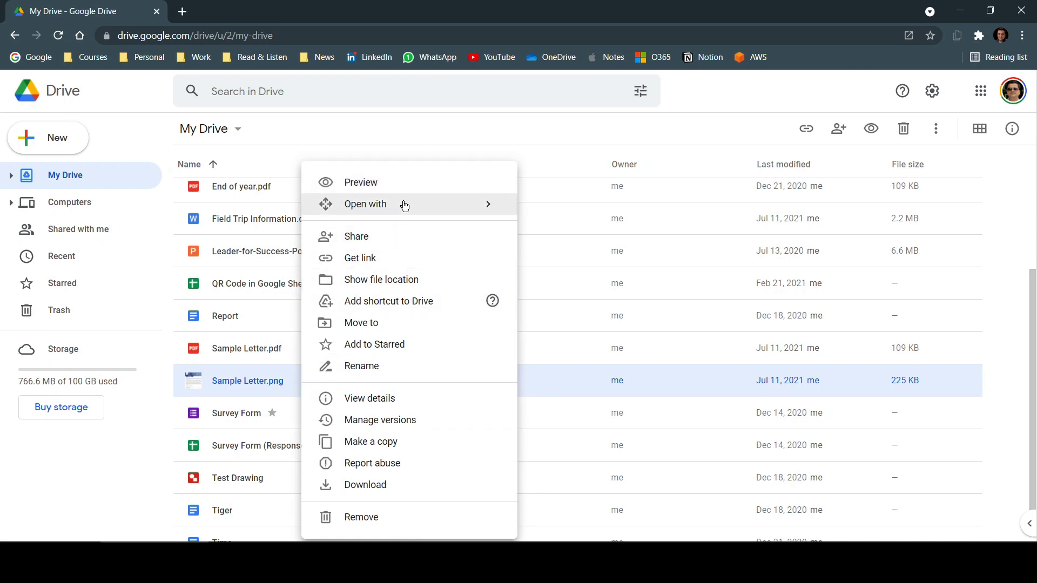
{"action": "mouse_move", "coordinate": [404, 206]}
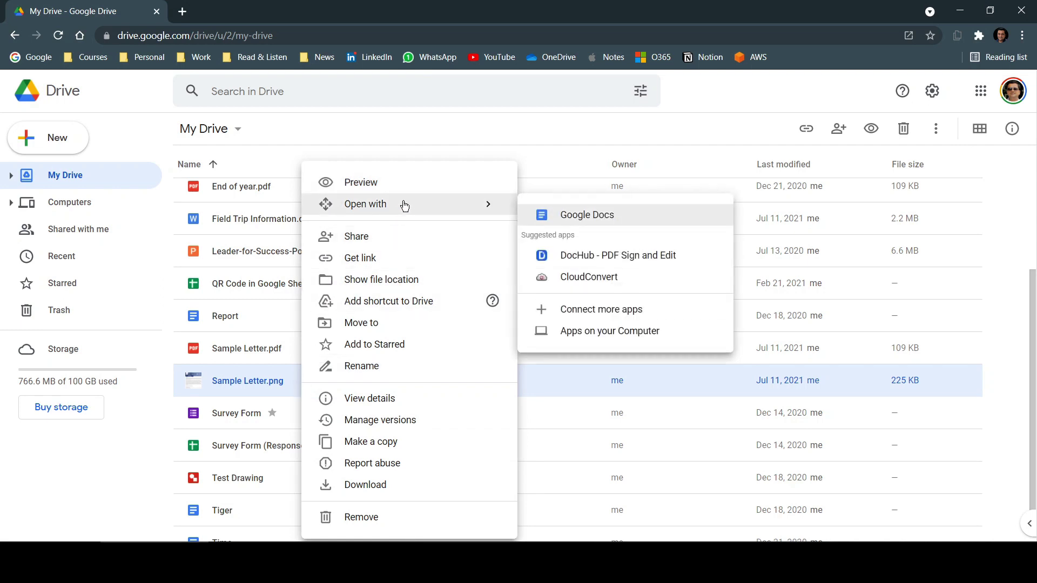
{"action": "left_click", "coordinate": [615, 218]}
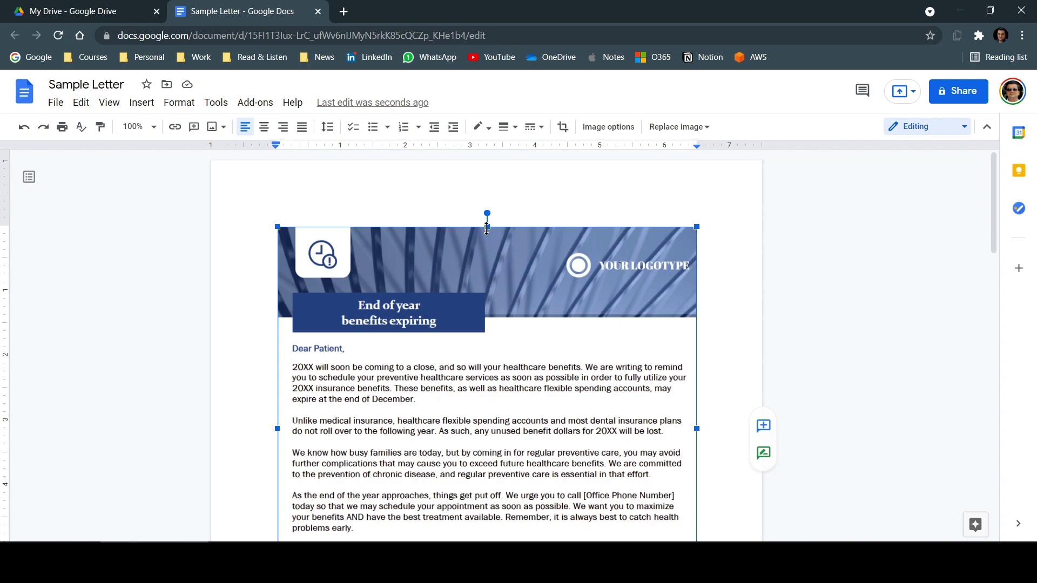
{"action": "scroll", "coordinate": [724, 271], "scroll_direction": "down", "scroll_amount": 5}
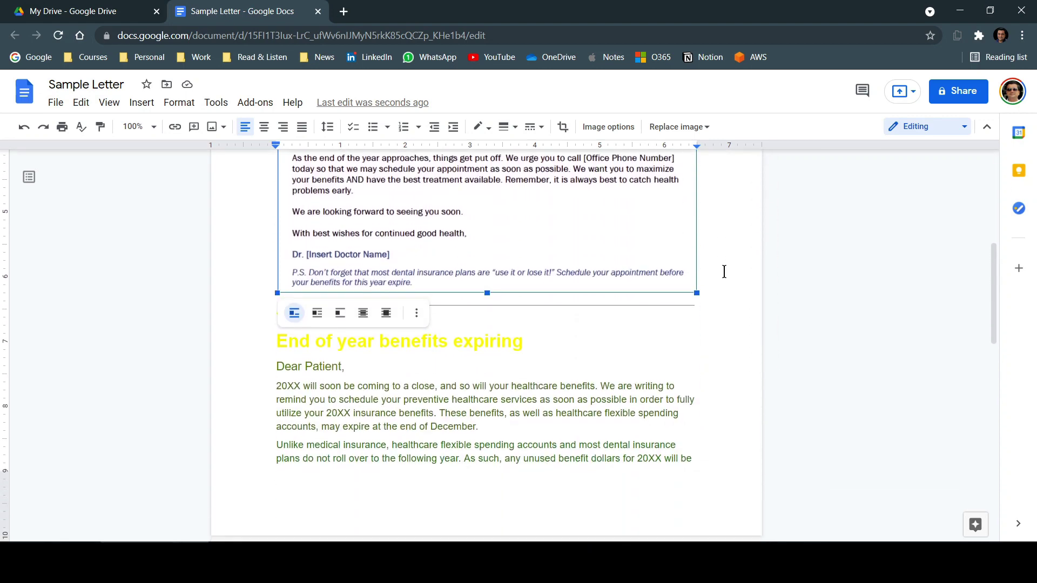
{"action": "scroll", "coordinate": [721, 282], "scroll_direction": "down", "scroll_amount": 3}
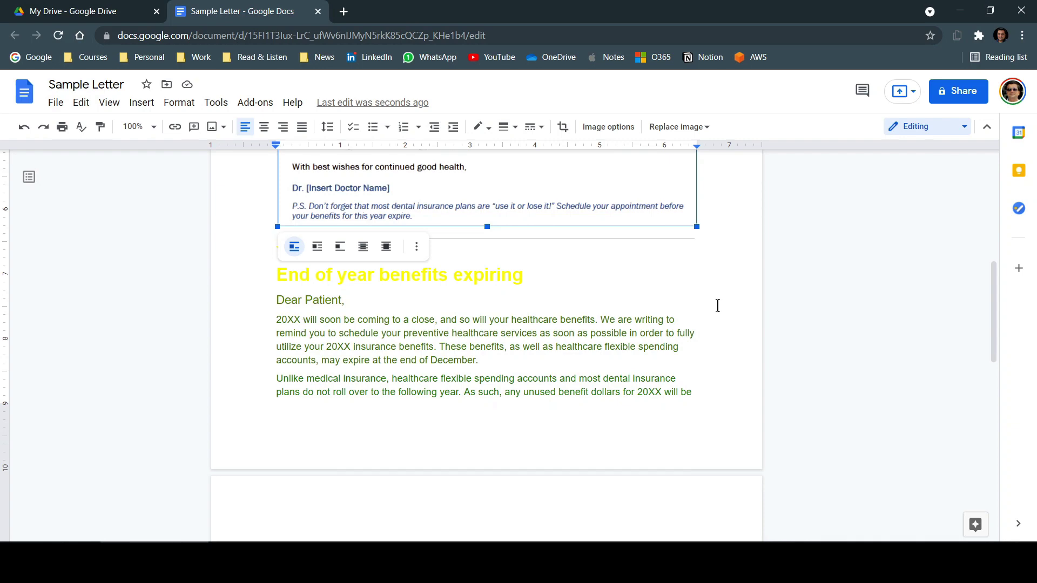
{"action": "scroll", "coordinate": [717, 306], "scroll_direction": "up", "scroll_amount": 6}
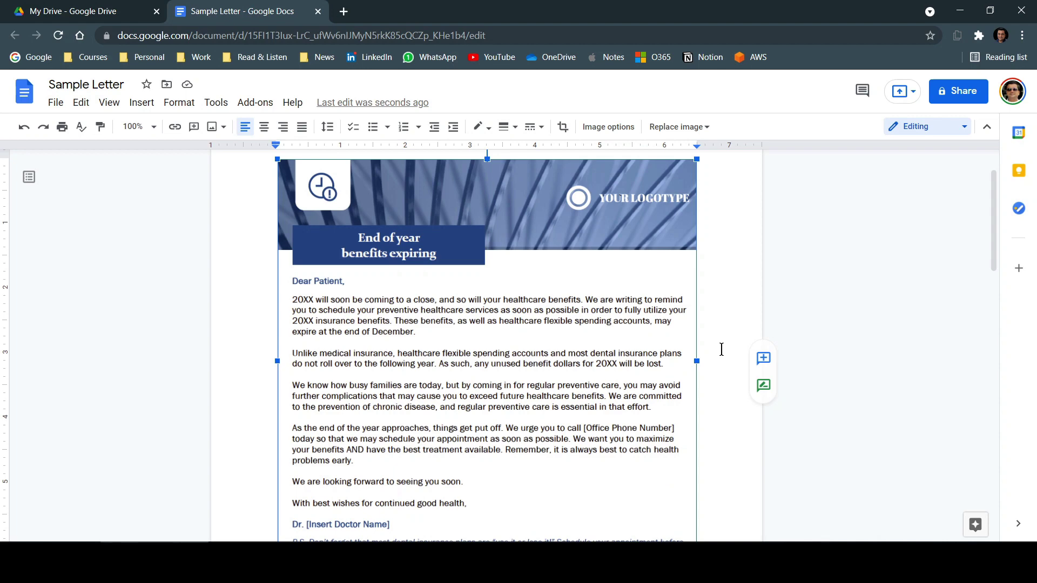
{"action": "scroll", "coordinate": [722, 349], "scroll_direction": "down", "scroll_amount": 9}
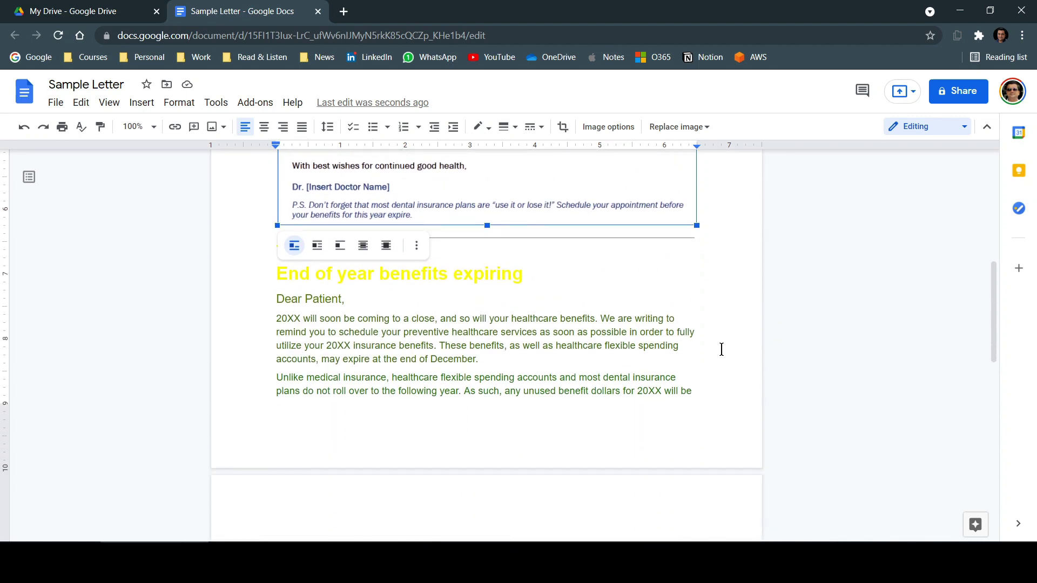
{"action": "scroll", "coordinate": [721, 349], "scroll_direction": "up", "scroll_amount": 1}
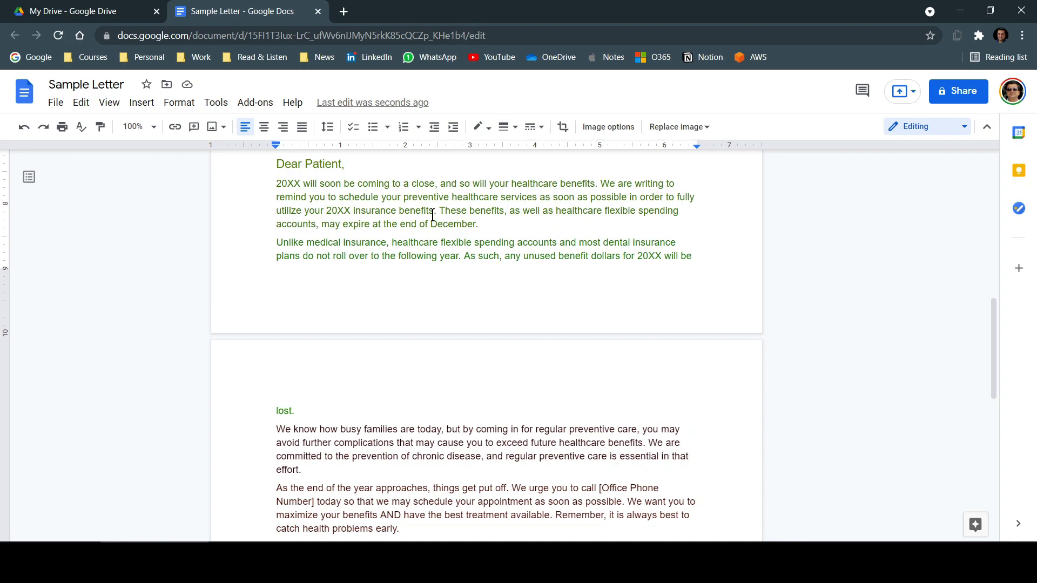
{"action": "scroll", "coordinate": [433, 215], "scroll_direction": "down", "scroll_amount": 5}
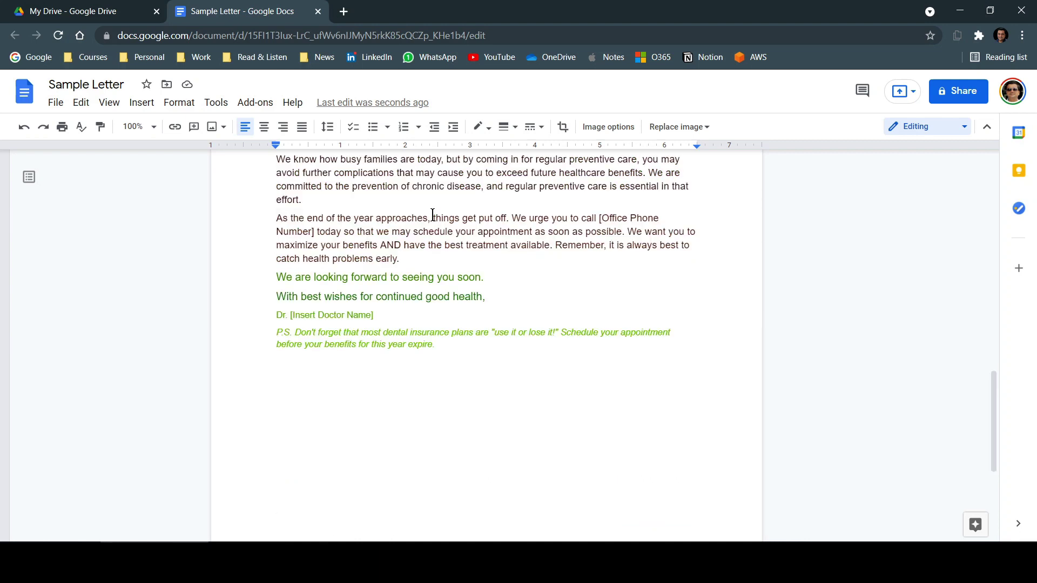
{"action": "scroll", "coordinate": [432, 215], "scroll_direction": "up", "scroll_amount": 4}
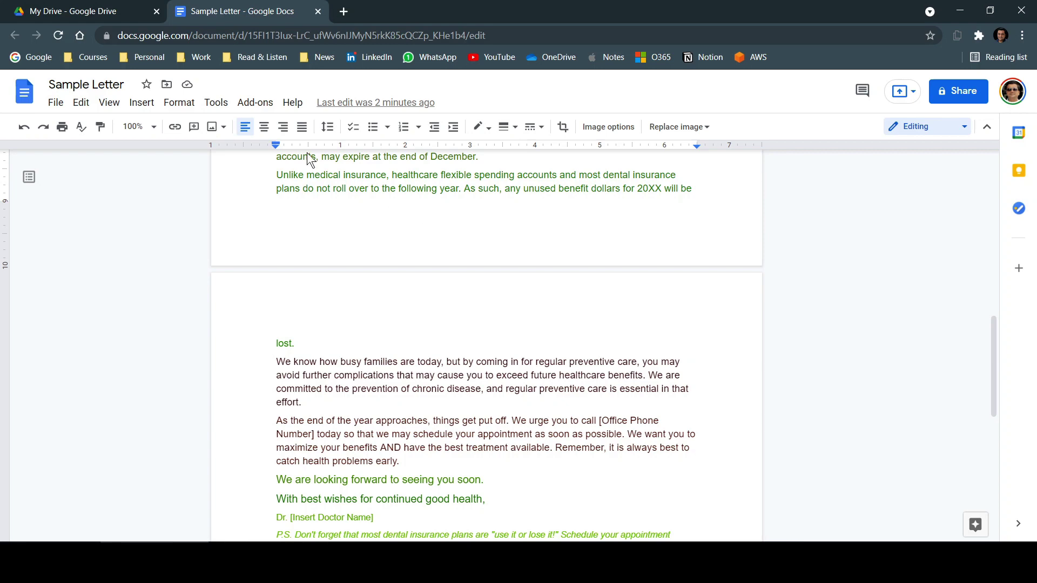
- Preview Sample Letter.pdf from the Drive list and convert it into an editable Google Doc
{"action": "left_click", "coordinate": [125, 13]}
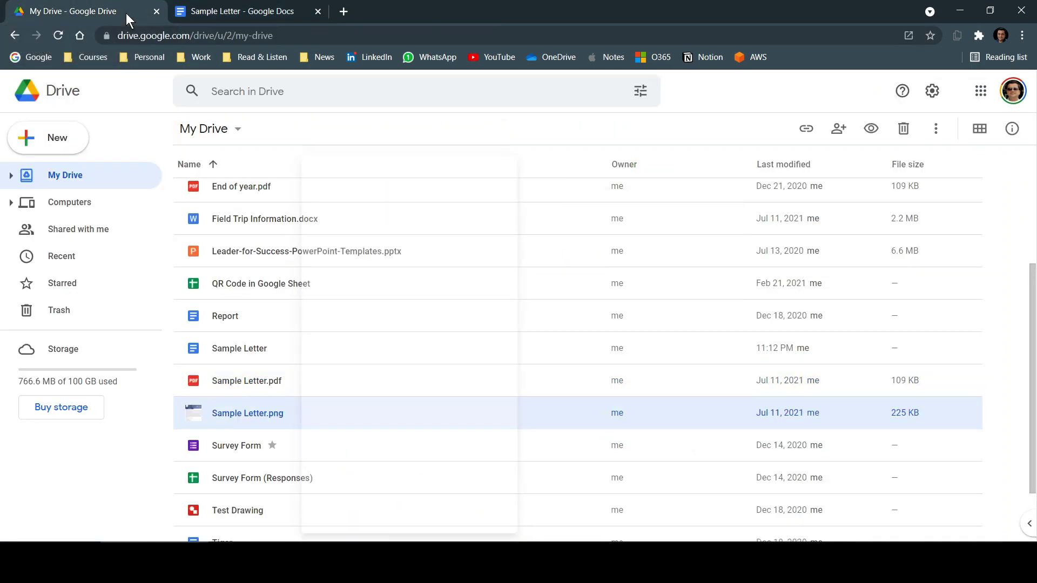
{"action": "double_click", "coordinate": [257, 380]}
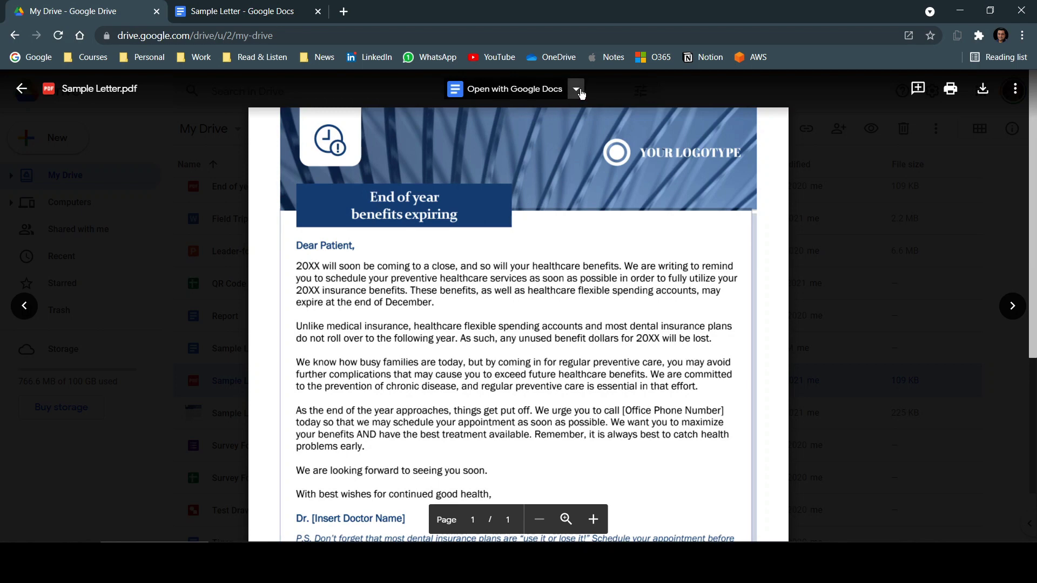
{"action": "left_click", "coordinate": [512, 90]}
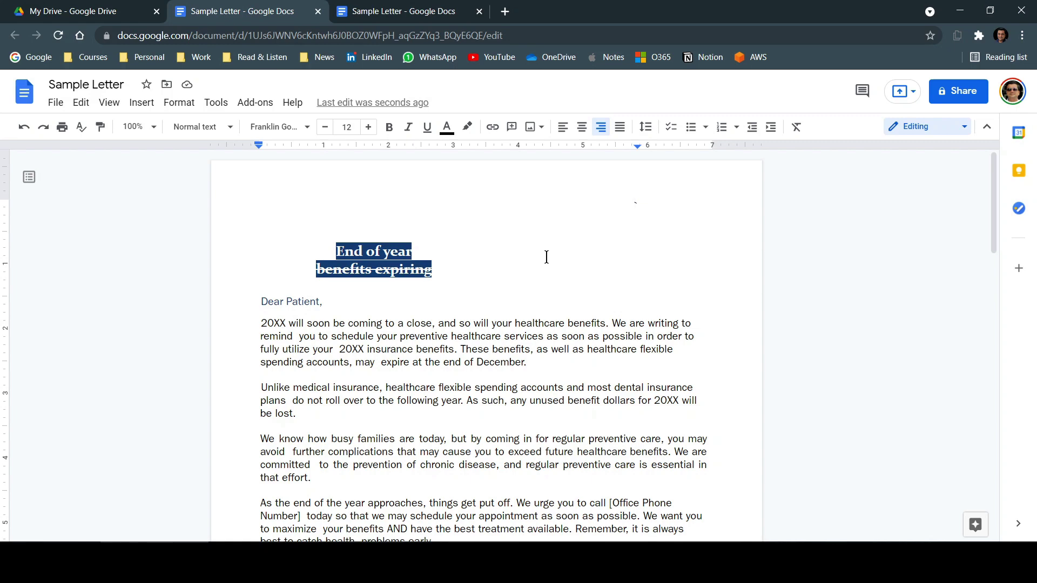
{"action": "scroll", "coordinate": [547, 243], "scroll_direction": "down", "scroll_amount": 3}
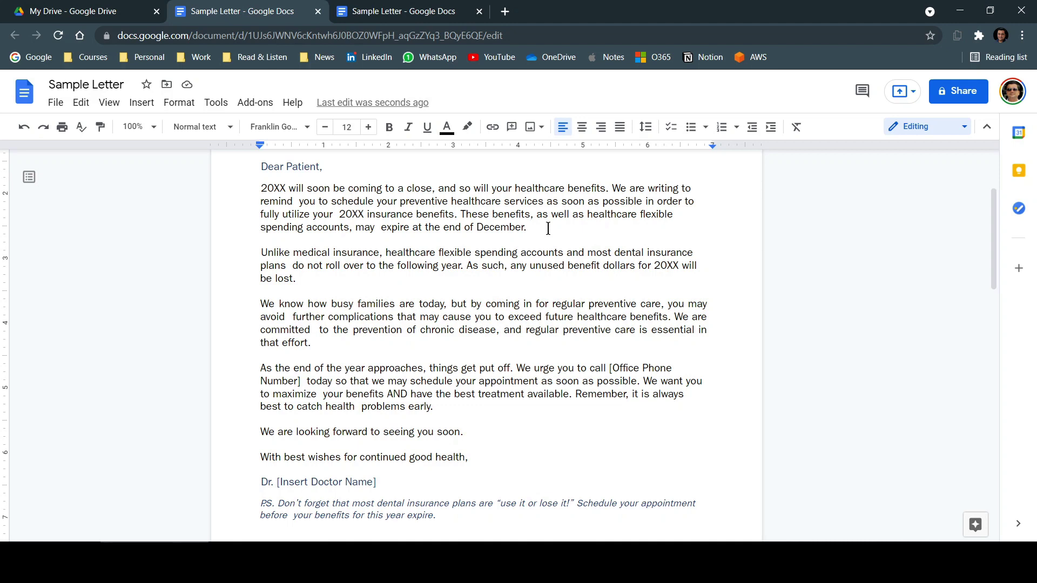
{"action": "type", "text": "The"}
{"action": "key", "text": "BackSpace"}
{"action": "key", "text": "BackSpace"}
{"action": "key", "text": "BackSpace"}
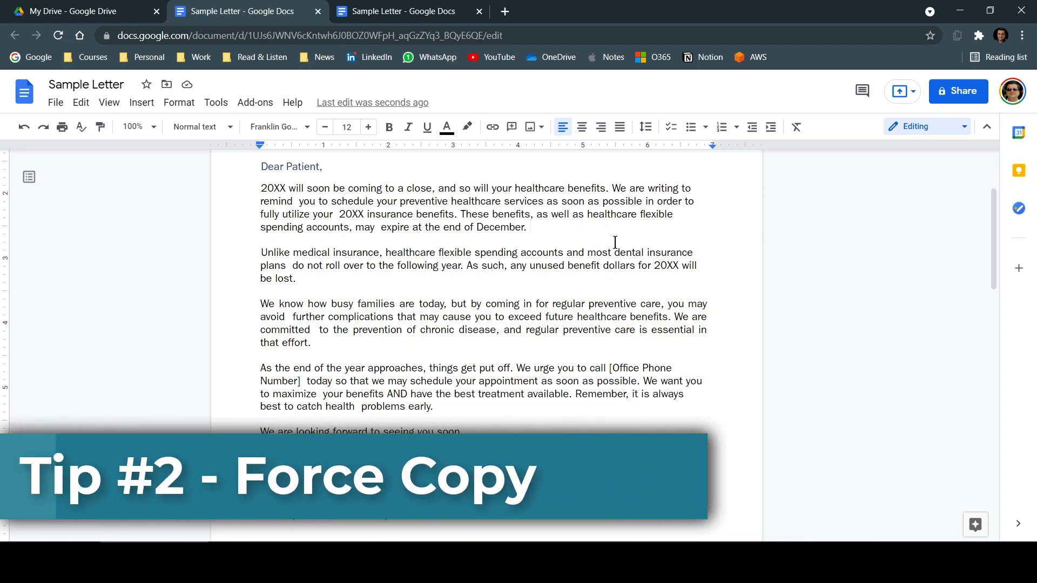
- Close both Sample Letter document tabs and the PDF preview to return to My Drive
{"action": "left_click", "coordinate": [318, 11]}
{"action": "left_click", "coordinate": [318, 12]}
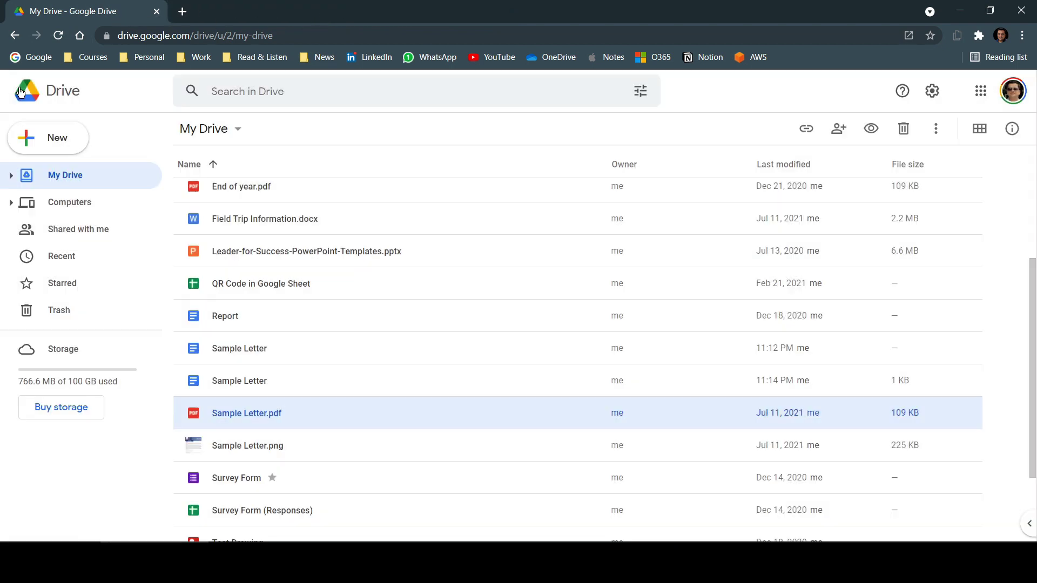
{"action": "left_click", "coordinate": [21, 89]}
- Open Field Trip Information.docx in Google Docs and scroll through the Field Trip Assignments form
{"action": "double_click", "coordinate": [279, 219]}
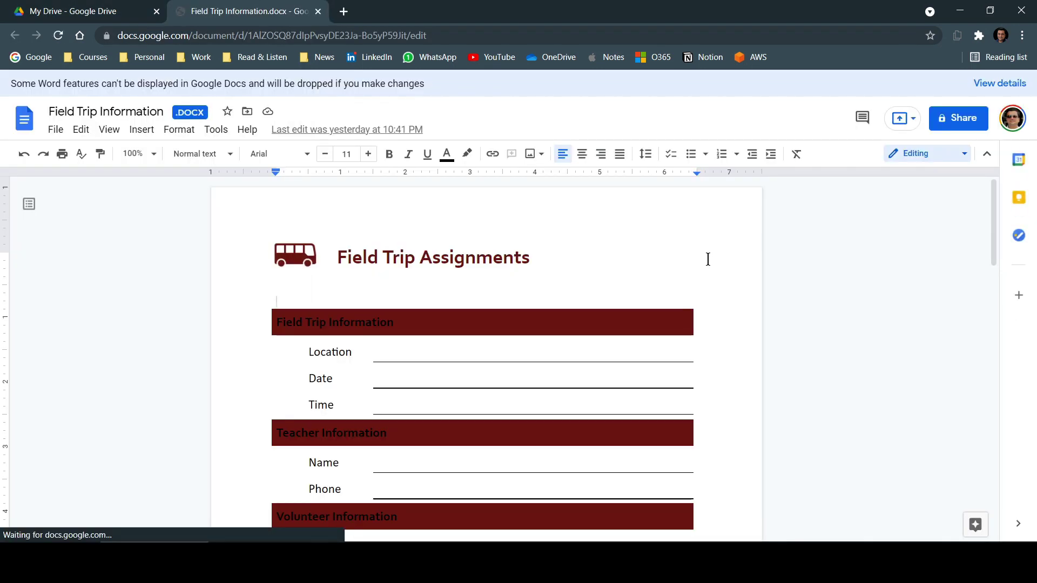
{"action": "scroll", "coordinate": [707, 259], "scroll_direction": "down", "scroll_amount": 2}
{"action": "scroll", "coordinate": [708, 259], "scroll_direction": "down", "scroll_amount": 10}
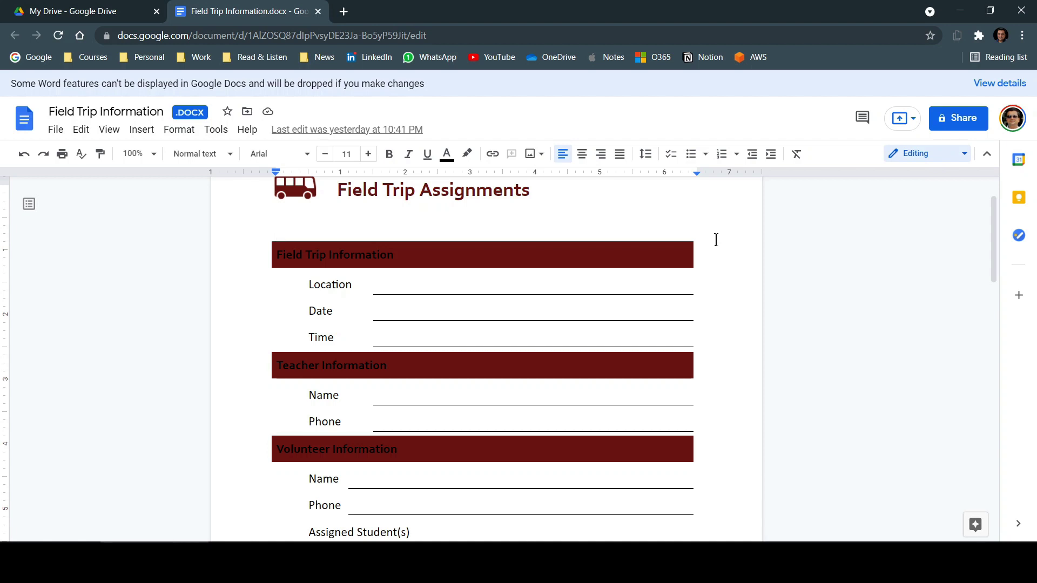
{"action": "left_click", "coordinate": [716, 240]}
- Change the document URL's ending from 'edit' to 'copy' and copy the new URL
{"action": "left_click", "coordinate": [458, 36]}
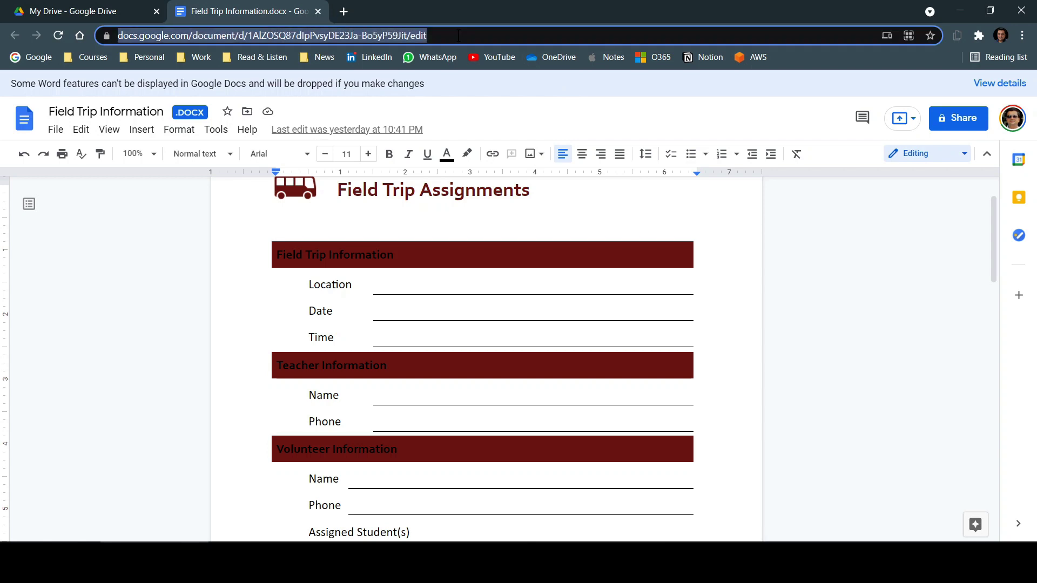
{"action": "key", "text": "End"}
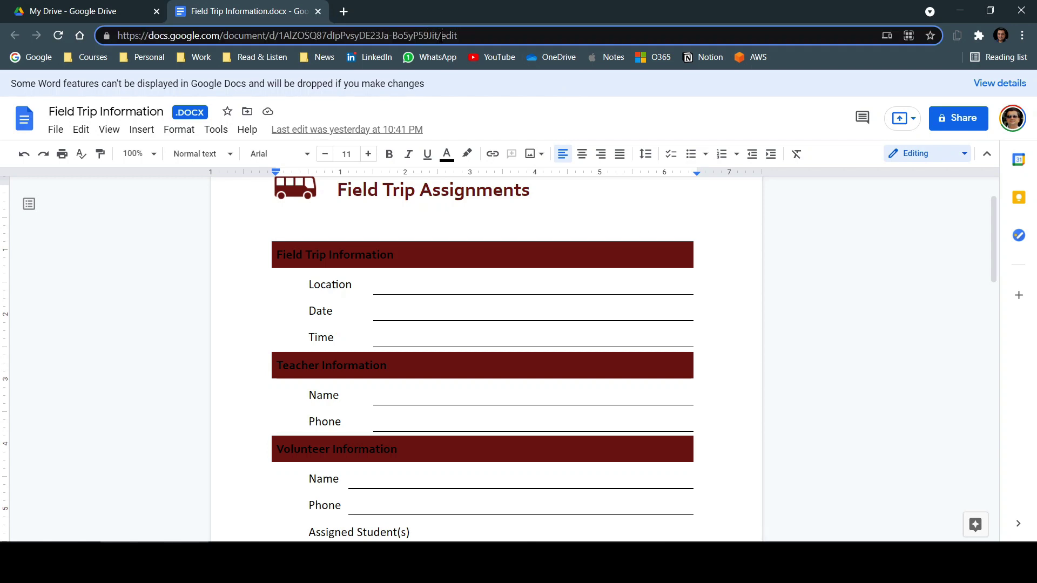
{"action": "left_click_drag", "start_coordinate": [442, 35], "coordinate": [492, 36]}
{"action": "key", "text": "BackSpace"}
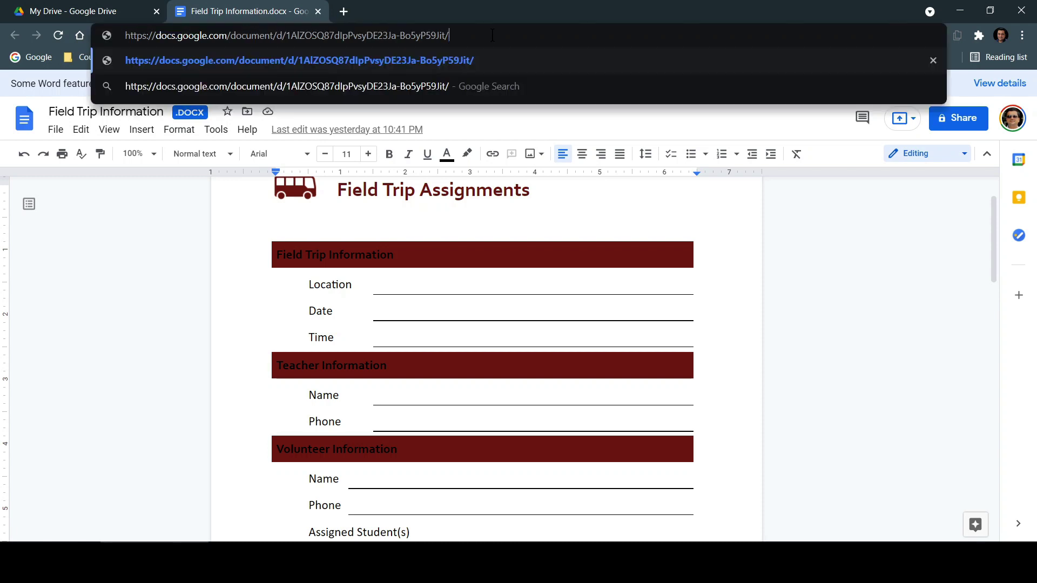
{"action": "type", "text": "py"}
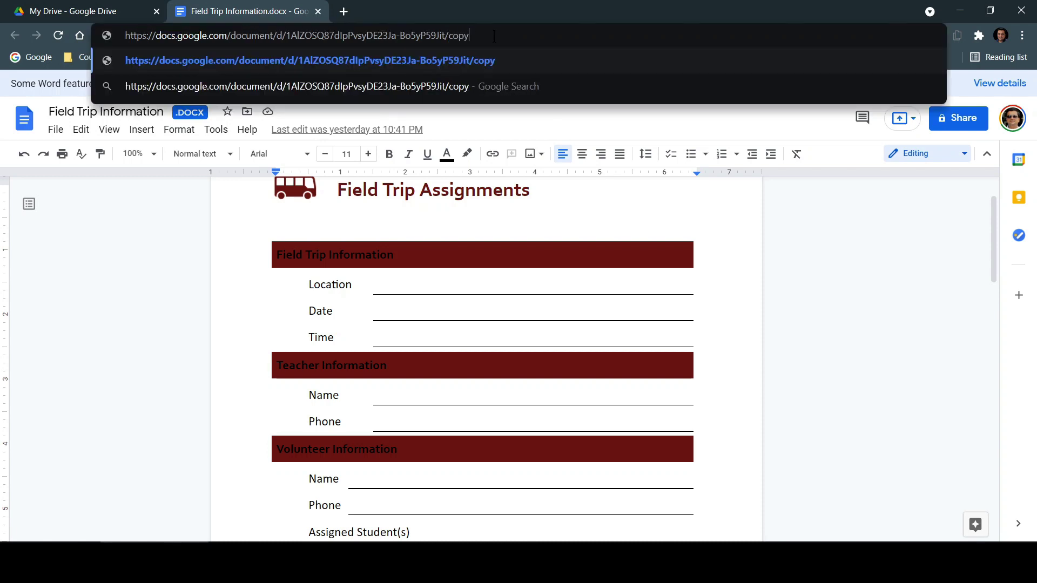
{"action": "left_click_drag", "start_coordinate": [494, 37], "coordinate": [76, 22]}
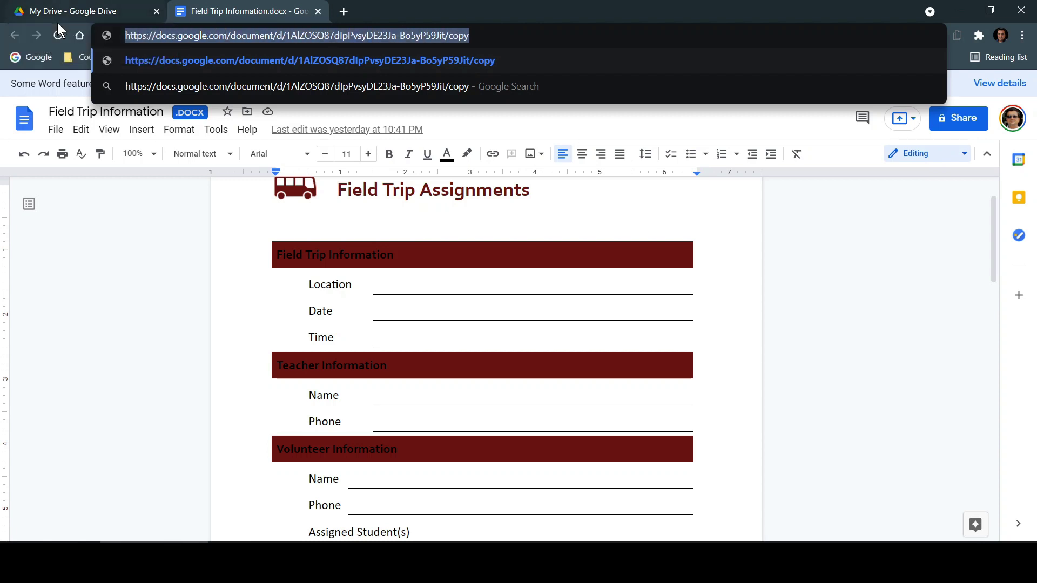
- Load the /copy URL in a new browser tab to show the Copy document page
{"action": "left_click", "coordinate": [342, 11]}
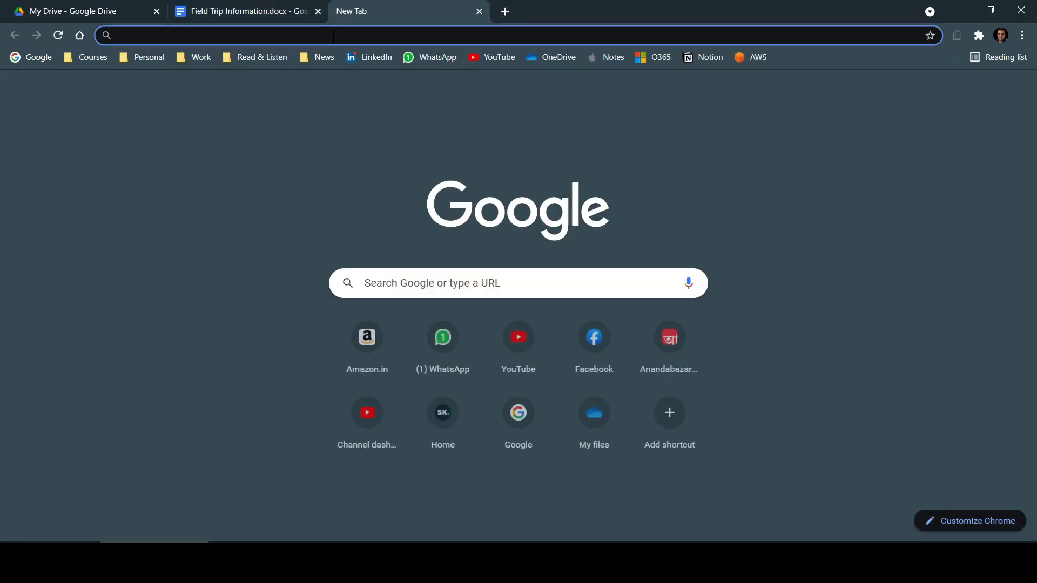
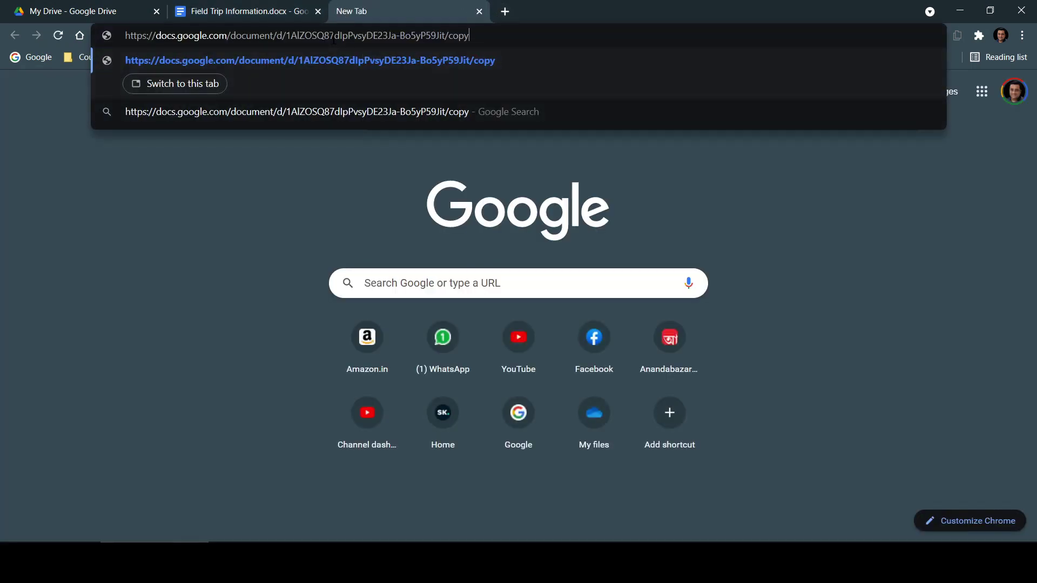
{"action": "key", "text": "Return"}
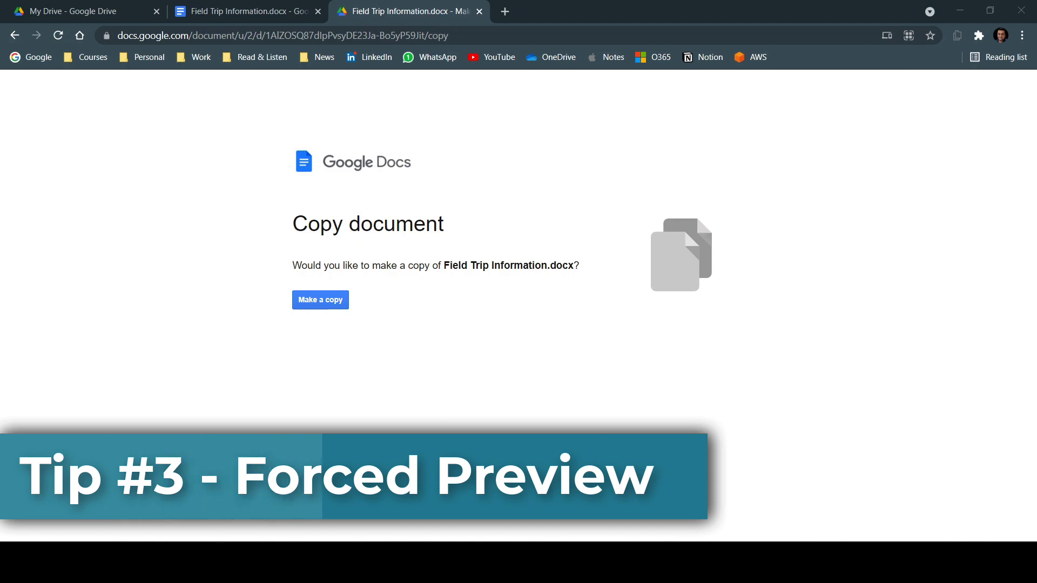
- In the document tab, replace 'copy' at the URL's end with 'preview' and copy the URL
{"action": "left_click", "coordinate": [270, 12]}
{"action": "left_click", "coordinate": [471, 36]}
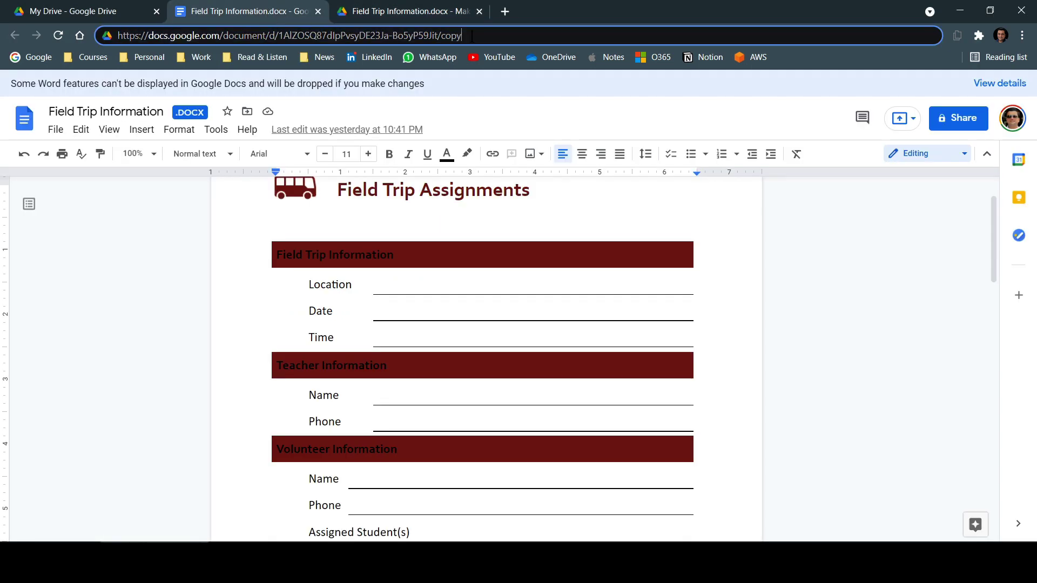
{"action": "left_click_drag", "start_coordinate": [472, 36], "coordinate": [442, 36]}
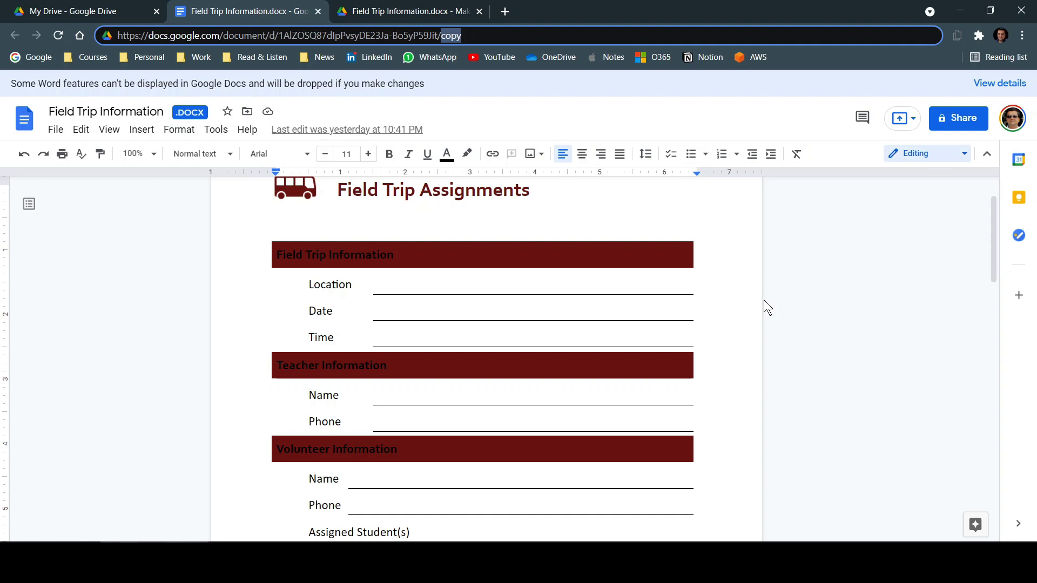
{"action": "left_click", "coordinate": [477, 35]}
{"action": "left_click_drag", "start_coordinate": [478, 35], "coordinate": [440, 40]}
{"action": "type", "text": "preview"}
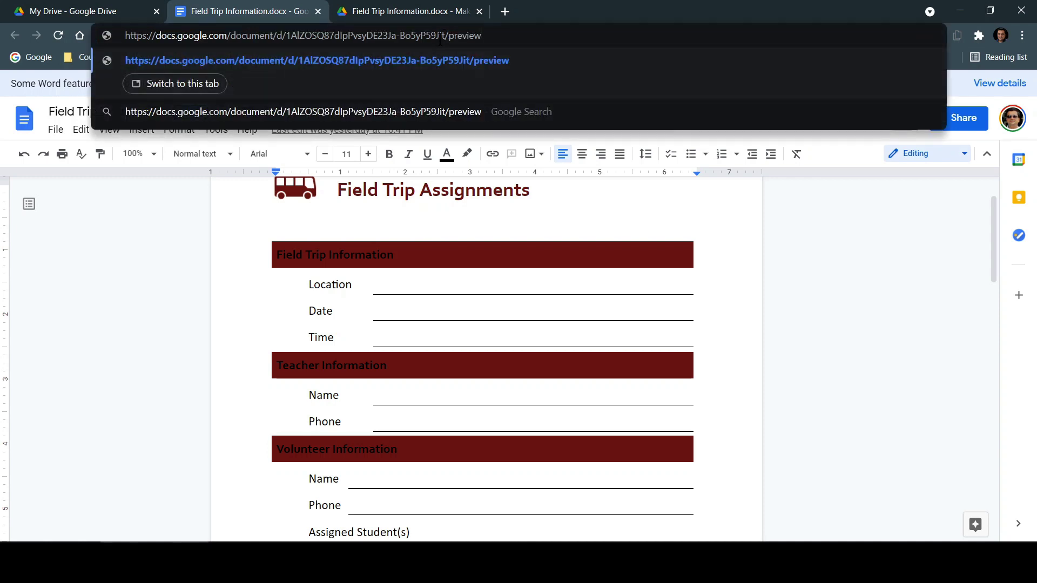
{"action": "left_click_drag", "start_coordinate": [494, 34], "coordinate": [50, 37]}
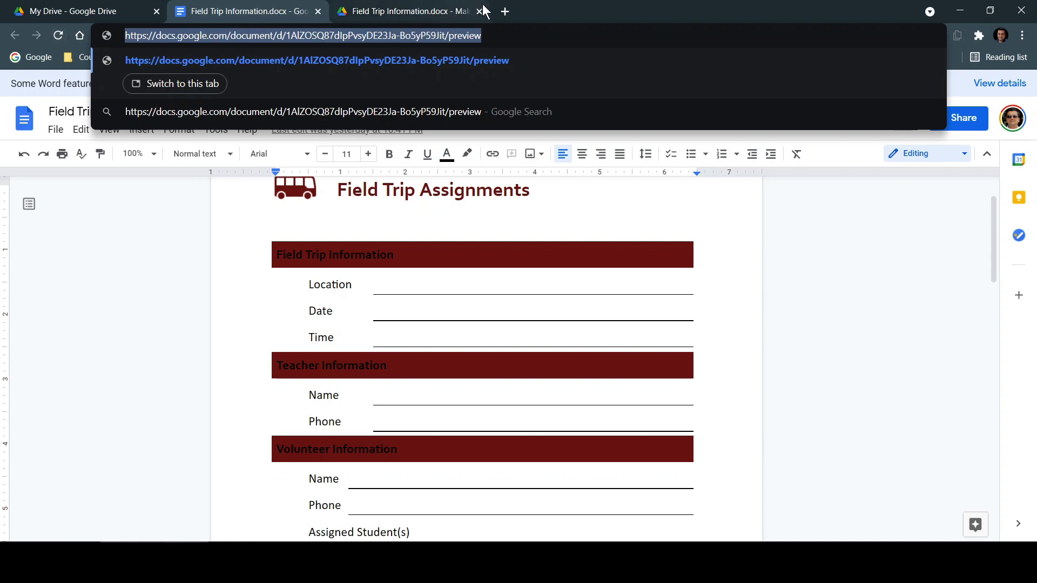
- Load the /preview URL in a new tab to show the read-only preview
{"action": "left_click", "coordinate": [504, 12]}
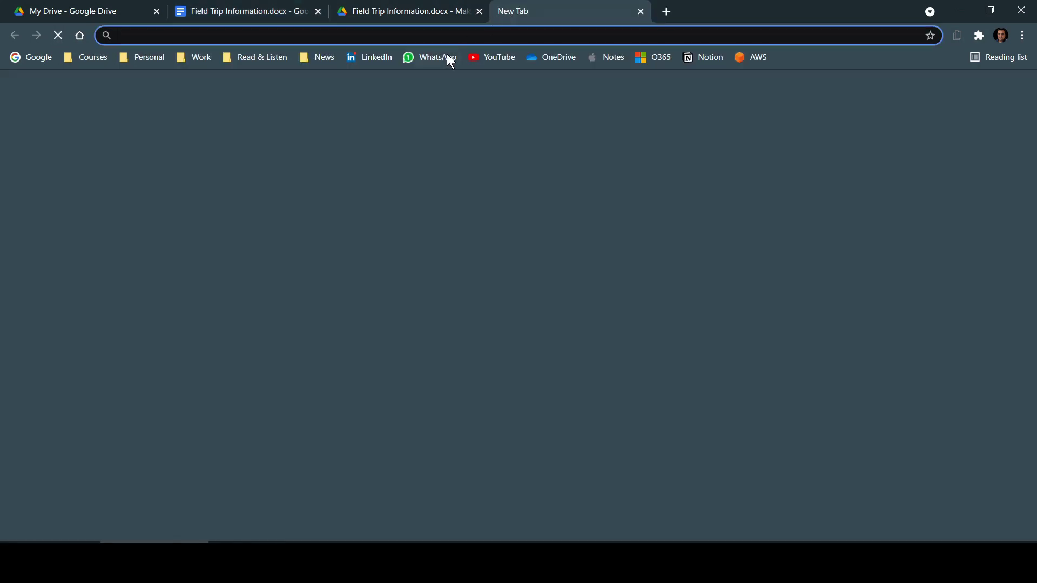
{"action": "key", "text": "ctrl+v"}
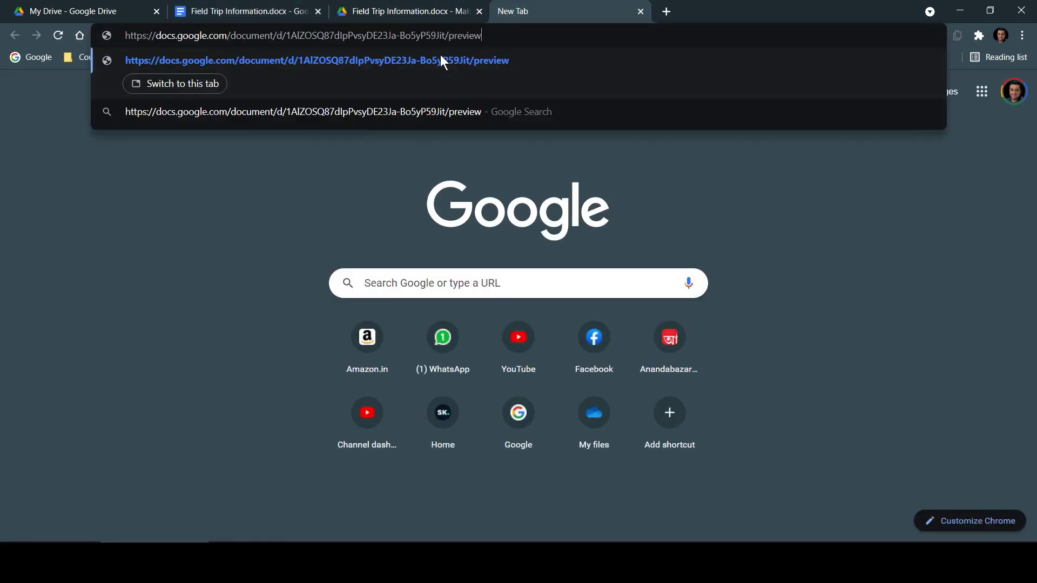
{"action": "key", "text": "Return"}
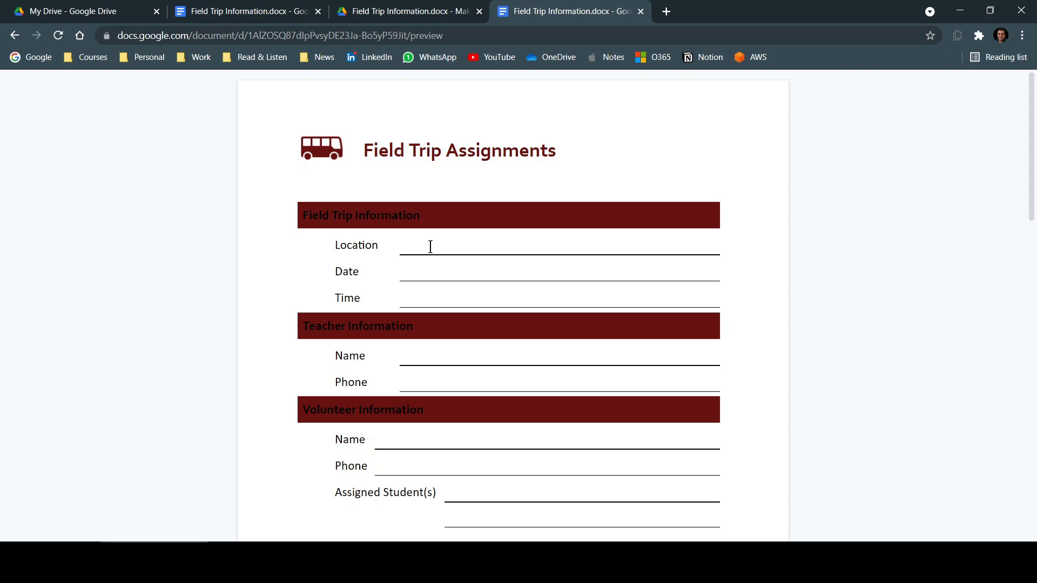
{"action": "scroll", "coordinate": [430, 246], "scroll_direction": "down", "scroll_amount": 5}
{"action": "scroll", "coordinate": [431, 241], "scroll_direction": "up", "scroll_amount": 5}
{"action": "scroll", "coordinate": [438, 245], "scroll_direction": "down", "scroll_amount": 10}
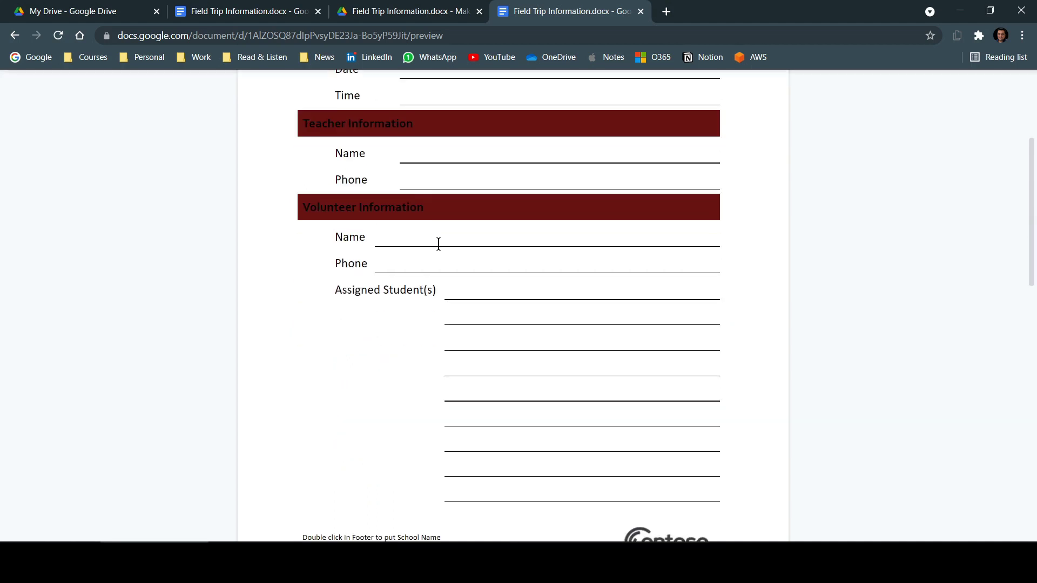
{"action": "scroll", "coordinate": [439, 245], "scroll_direction": "down", "scroll_amount": 5}
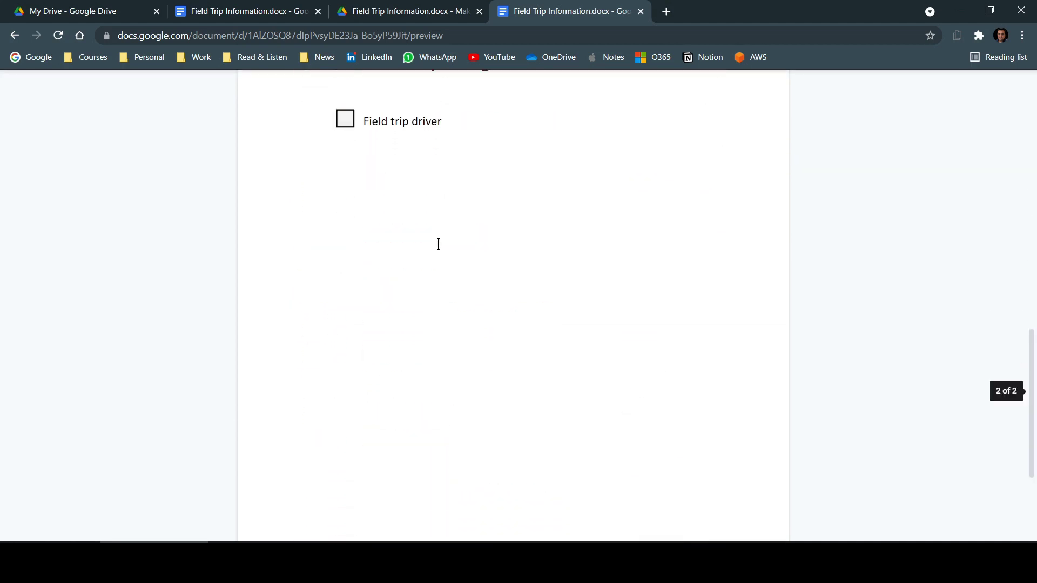
{"action": "scroll", "coordinate": [438, 245], "scroll_direction": "up", "scroll_amount": 15}
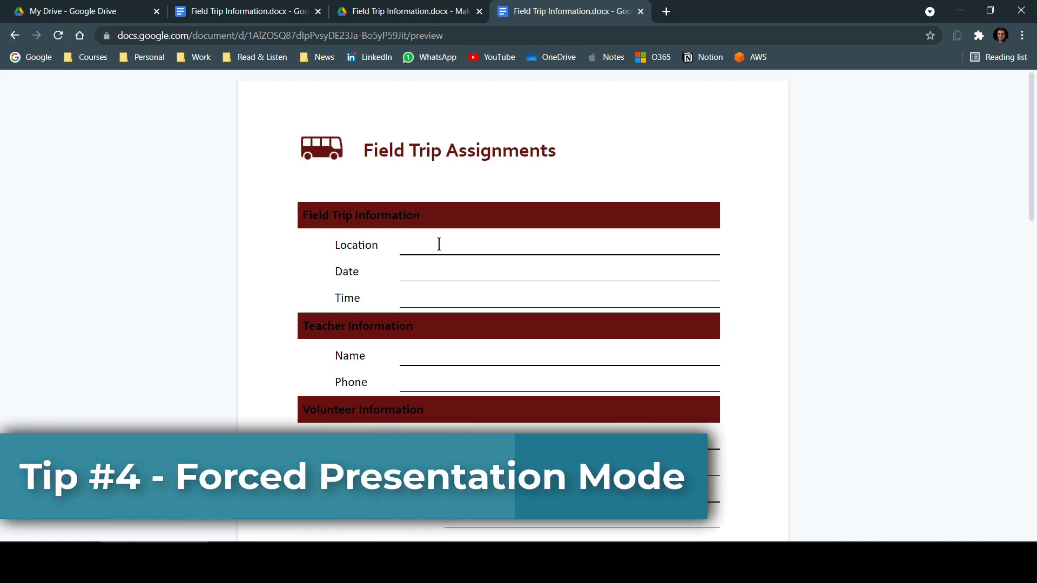
- Open Leader-for-Success-PowerPoint-Templates.pptx from the My Drive file list
{"action": "key", "text": "ctrl+1"}
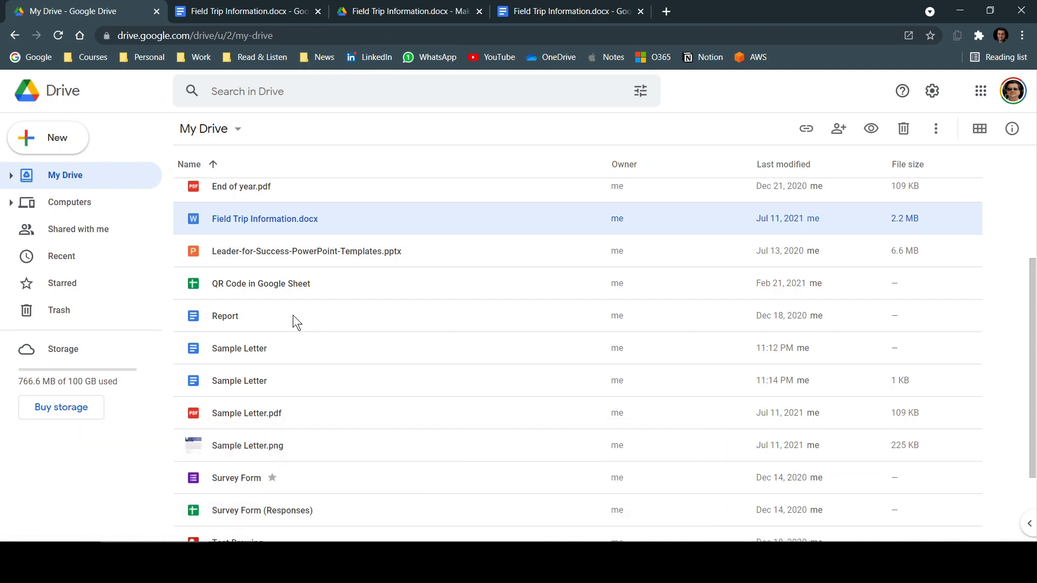
{"action": "scroll", "coordinate": [293, 315], "scroll_direction": "up", "scroll_amount": 1}
{"action": "left_click", "coordinate": [355, 316]}
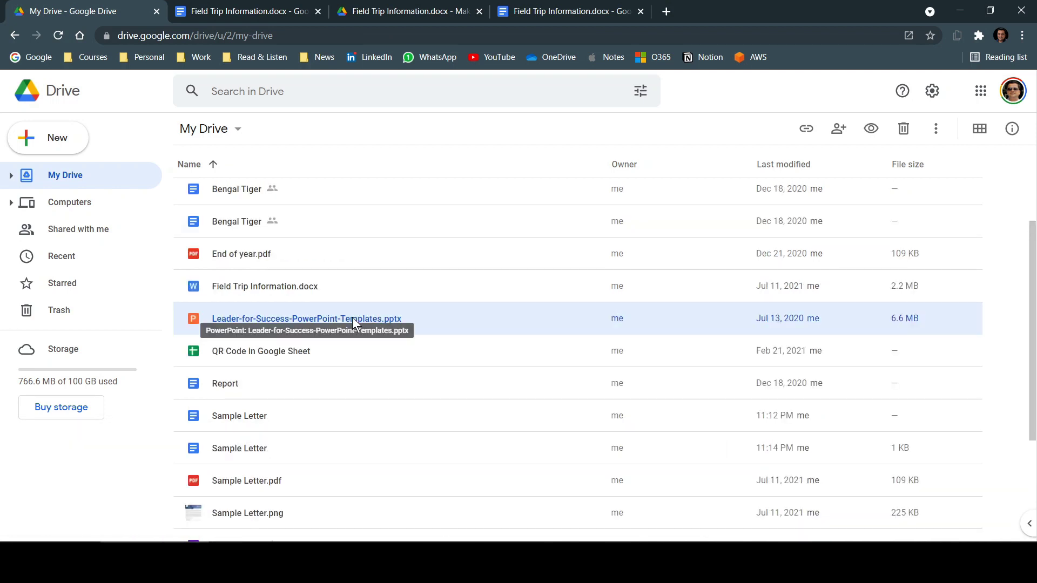
{"action": "double_click", "coordinate": [352, 319]}
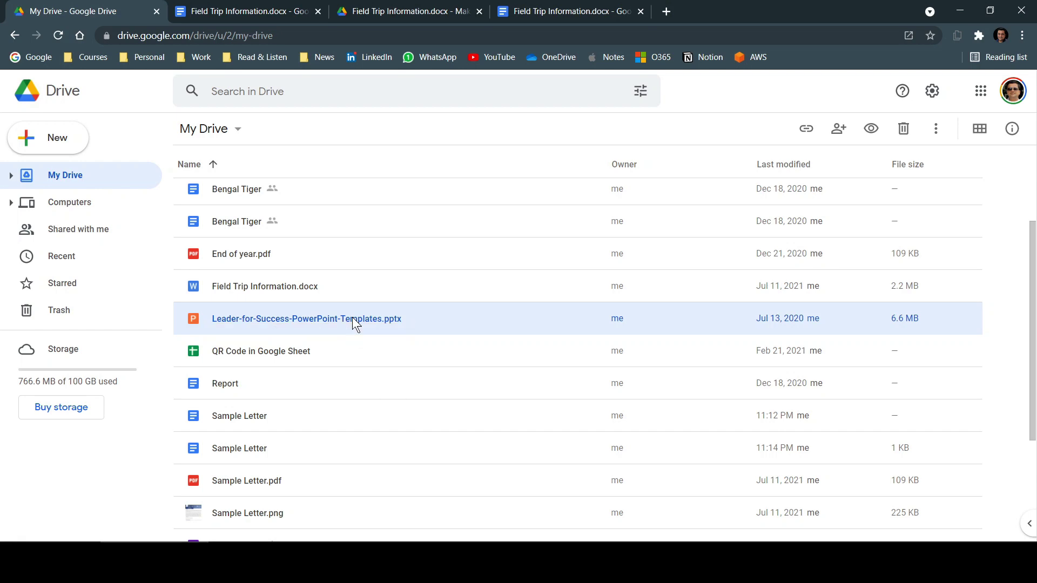
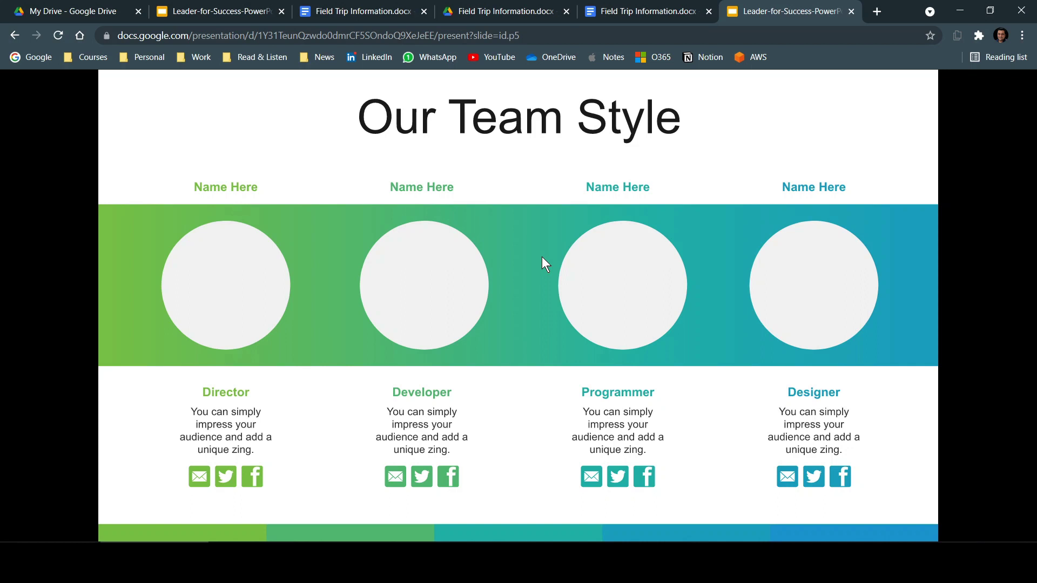
- Switch from the Leader-for-Success slideshow to the 'My Drive - Google Drive' tab
{"action": "left_click", "coordinate": [76, 7]}
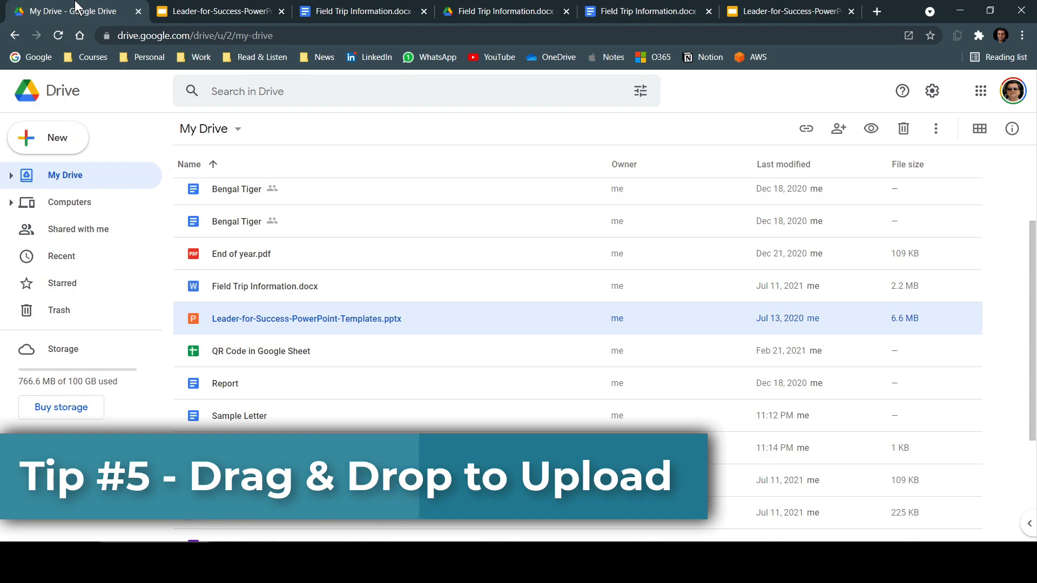
- Drag Telco Support in Public Cloud.pptx from the Presentations folder onto the My Drive list
{"action": "double_click", "coordinate": [894, 9]}
{"action": "double_click", "coordinate": [864, 22]}
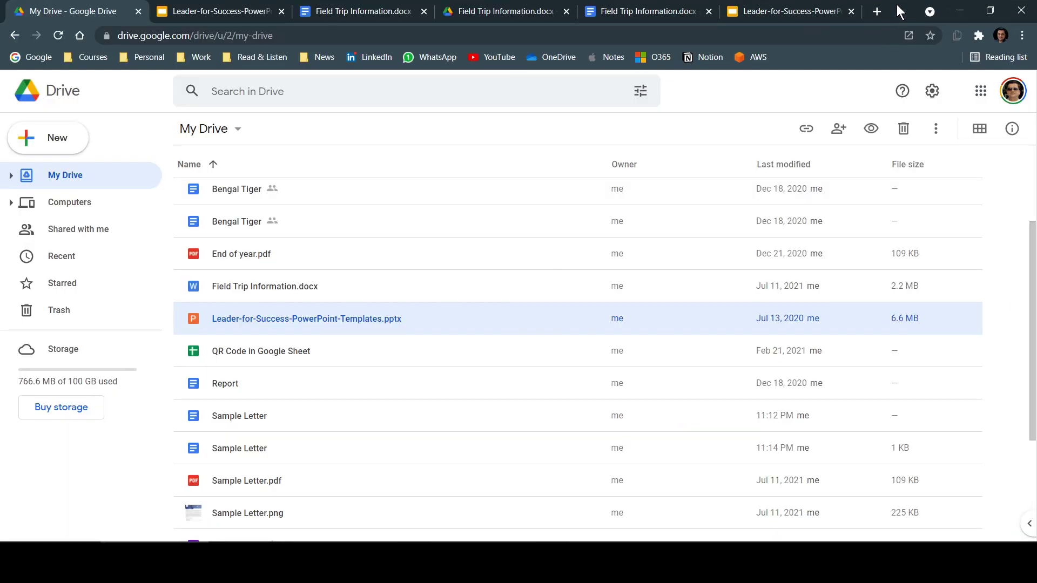
{"action": "double_click", "coordinate": [896, 11]}
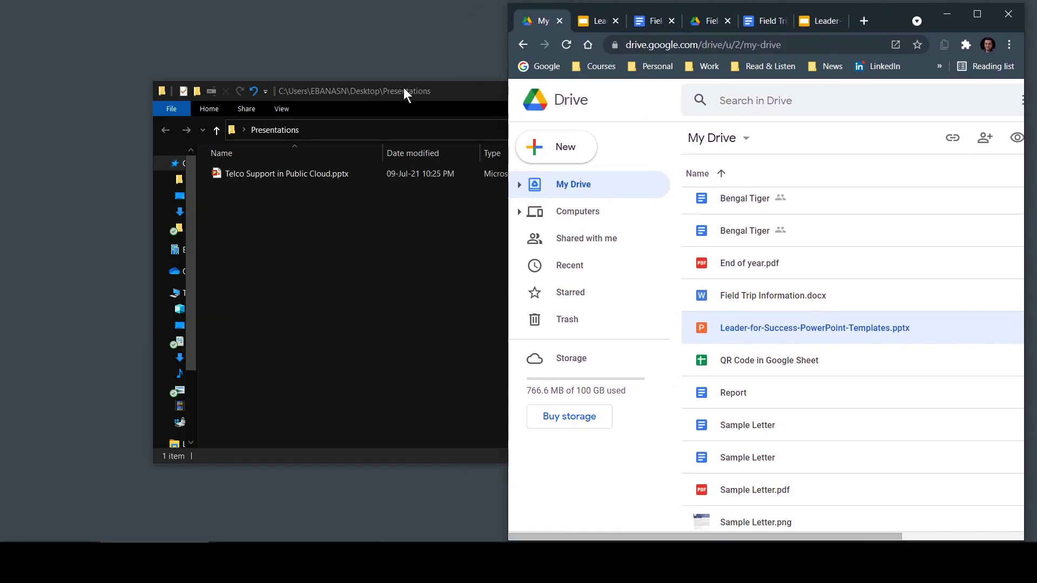
{"action": "left_click_drag", "start_coordinate": [403, 89], "coordinate": [292, 144]}
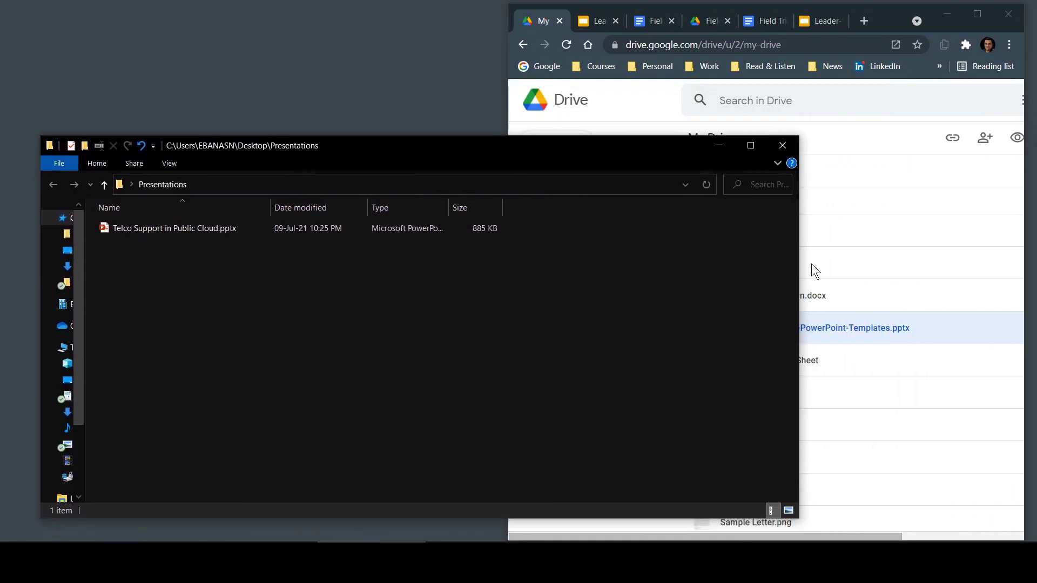
{"action": "left_click_drag", "start_coordinate": [798, 283], "coordinate": [500, 277]}
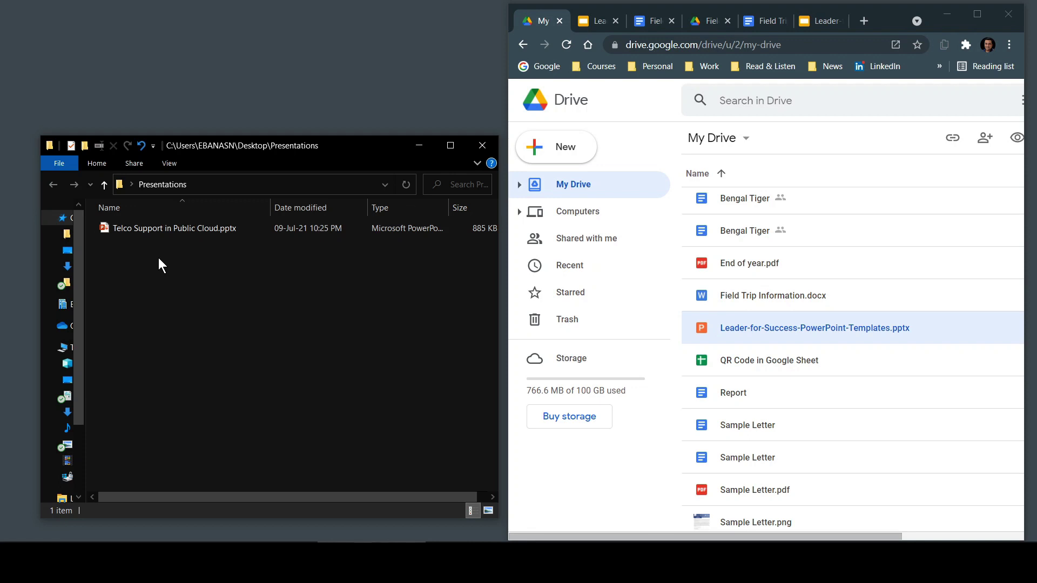
{"action": "left_click_drag", "start_coordinate": [161, 226], "coordinate": [883, 404]}
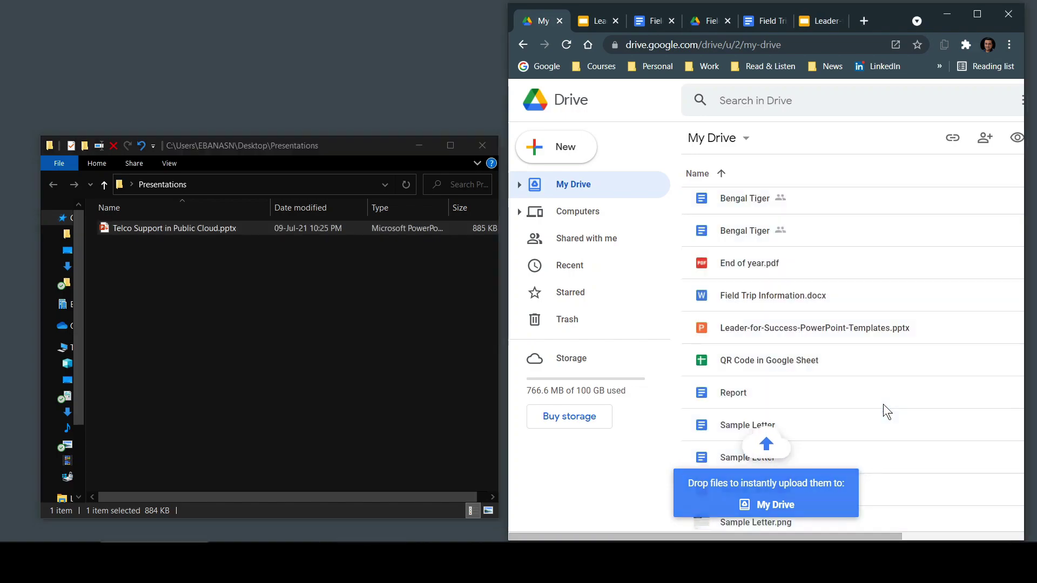
{"action": "left_click", "coordinate": [976, 14]}
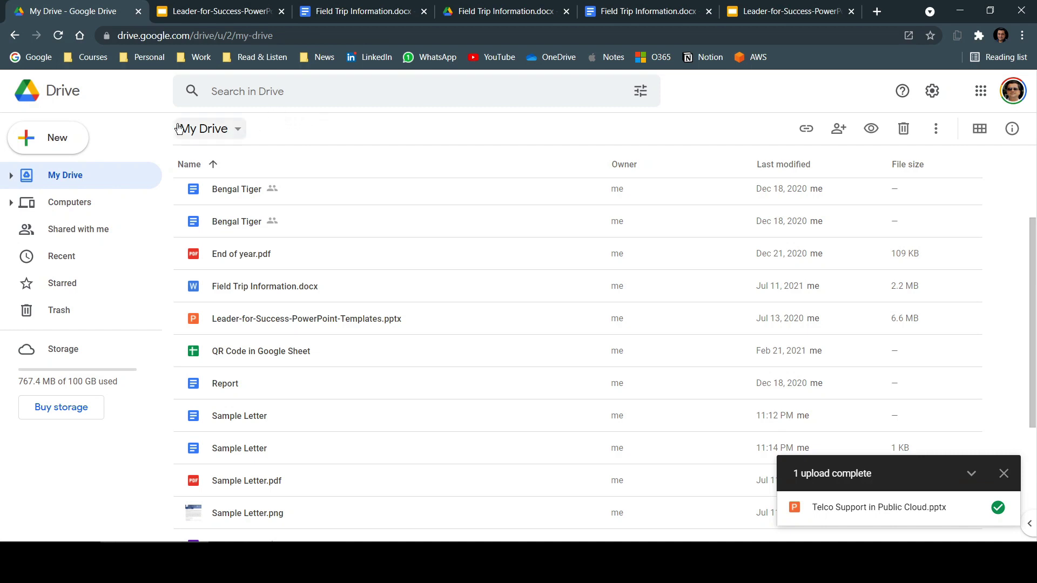
{"action": "left_click", "coordinate": [45, 142]}
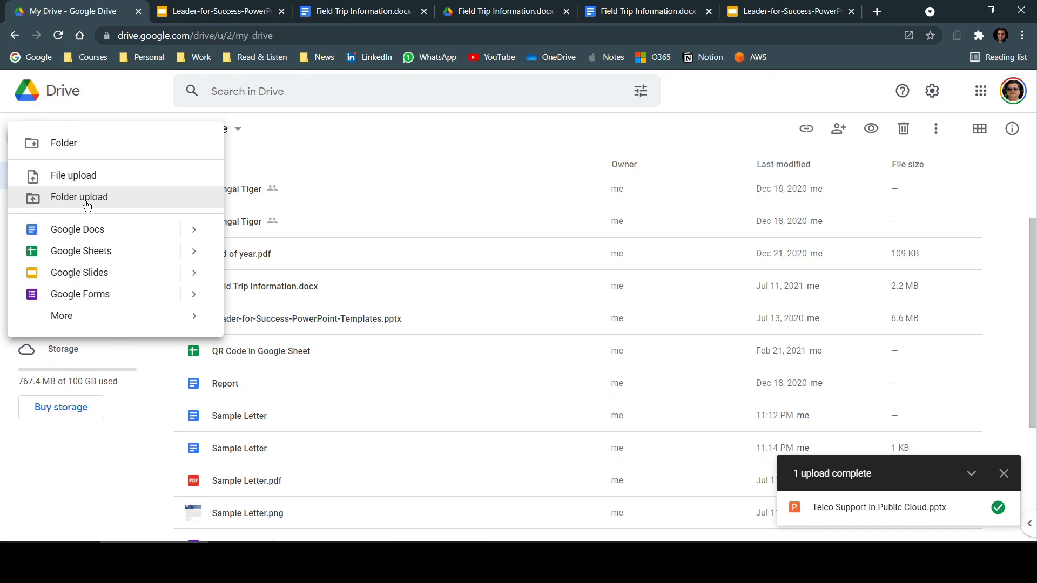
{"action": "left_click", "coordinate": [131, 484]}
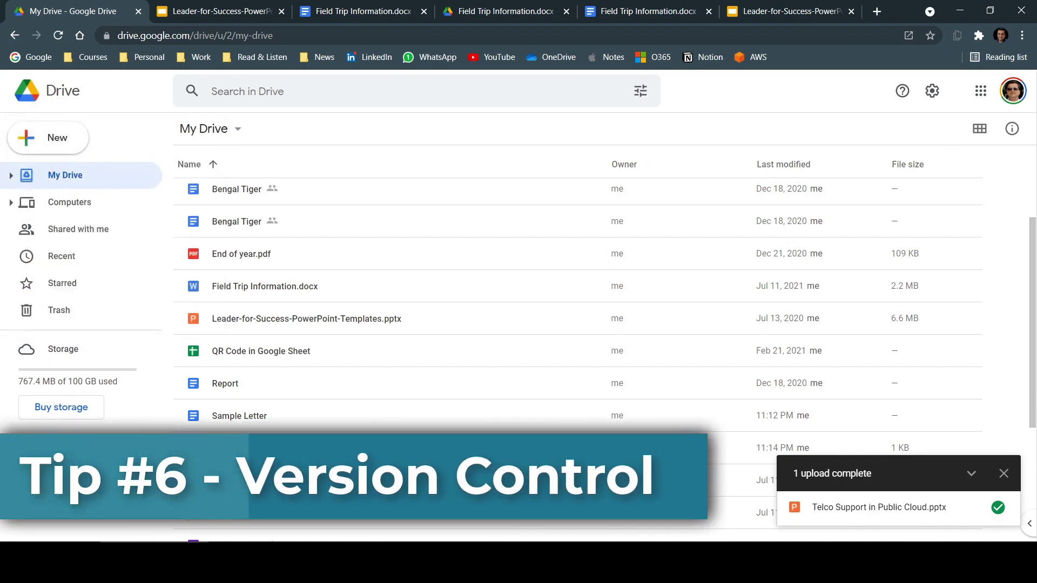
- Upload Time New.pdf as a new version of Time.pdf through Manage versions
{"action": "scroll", "coordinate": [231, 486], "scroll_direction": "down", "scroll_amount": 4}
{"action": "left_click", "coordinate": [231, 524]}
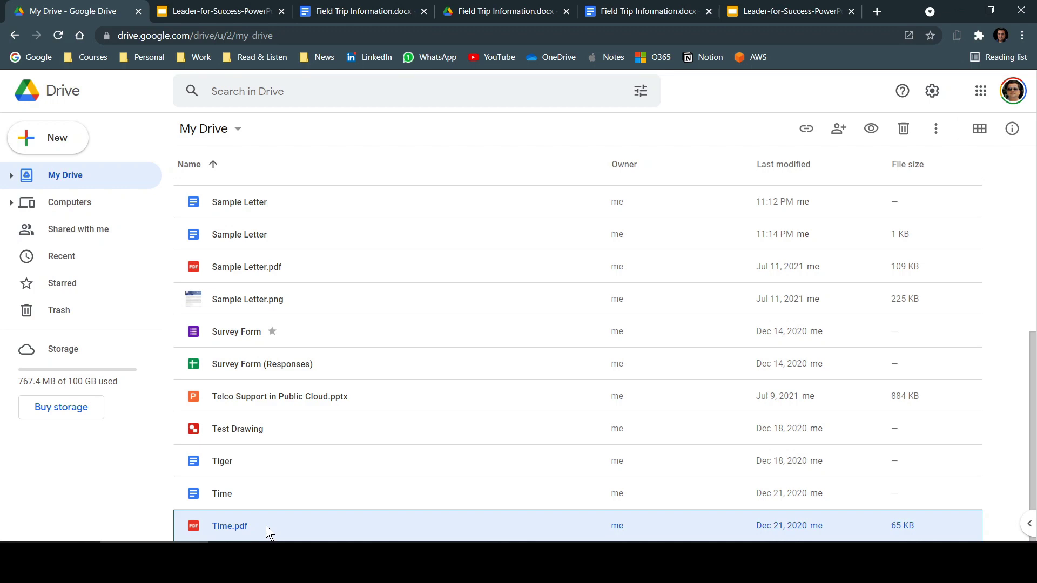
{"action": "right_click", "coordinate": [266, 526]}
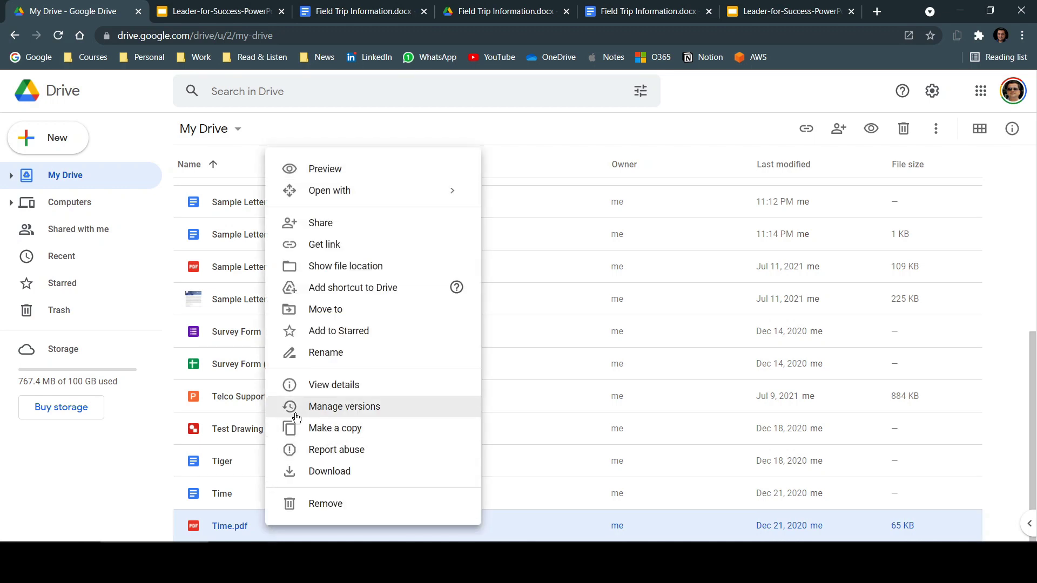
{"action": "left_click", "coordinate": [326, 413]}
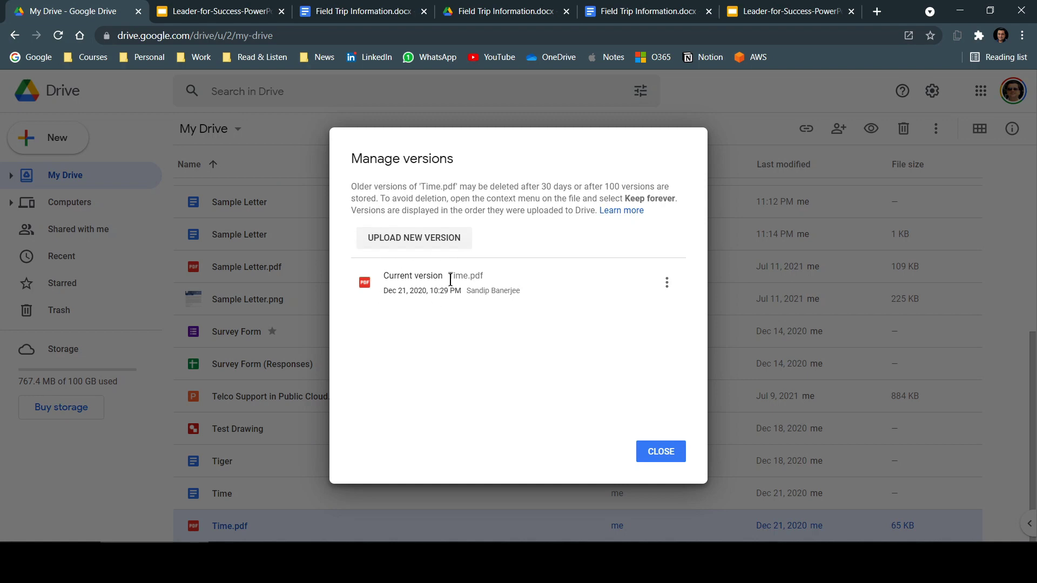
{"action": "left_click", "coordinate": [443, 243]}
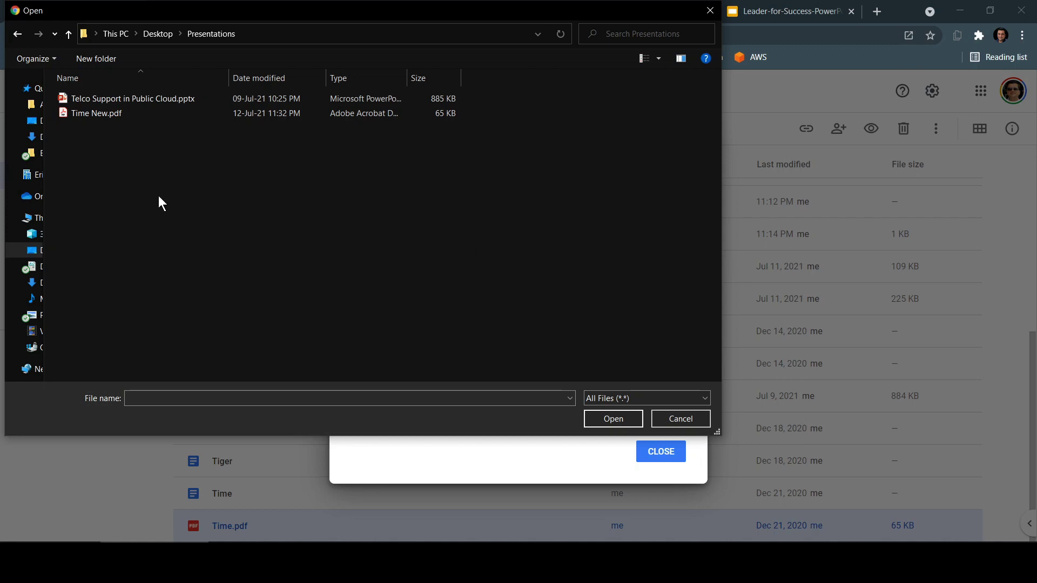
{"action": "left_click", "coordinate": [76, 112]}
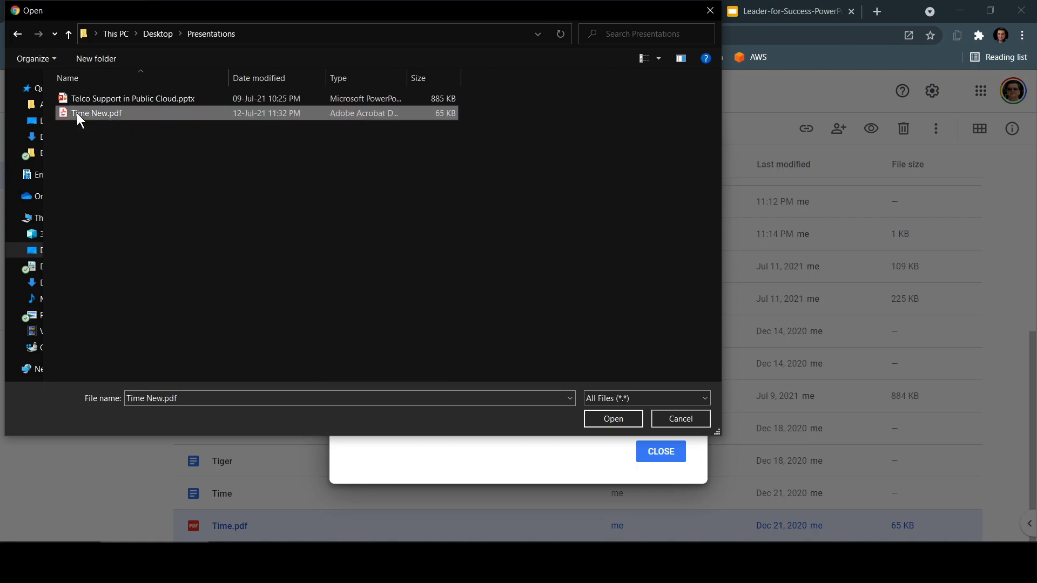
{"action": "left_click", "coordinate": [614, 417]}
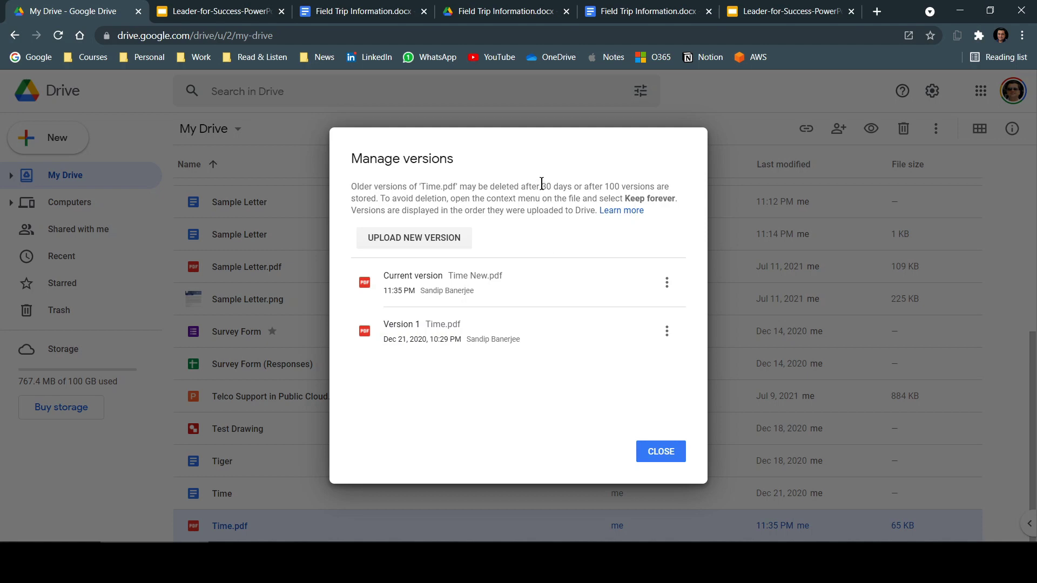
- Highlight the 30-day and 100-version retention limits, check Version 1's options, then close Manage versions
{"action": "left_click_drag", "start_coordinate": [541, 184], "coordinate": [654, 183]}
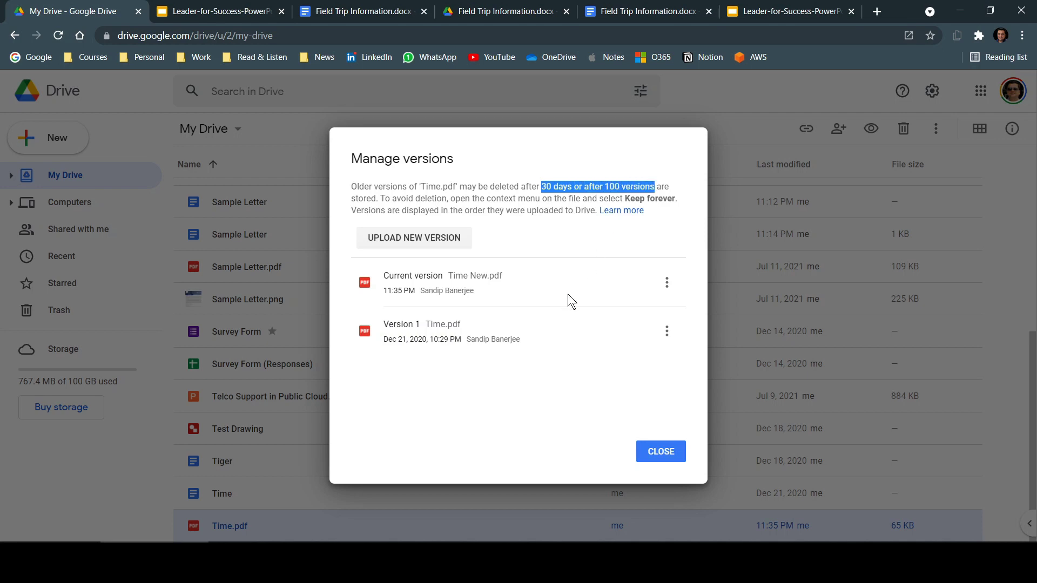
{"action": "left_click", "coordinate": [605, 468]}
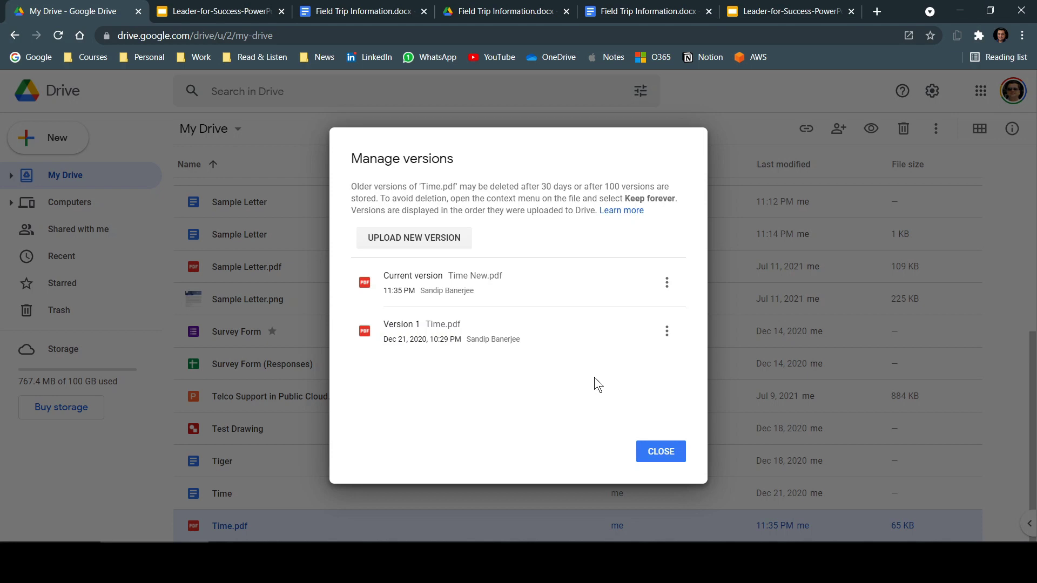
{"action": "left_click", "coordinate": [667, 331]}
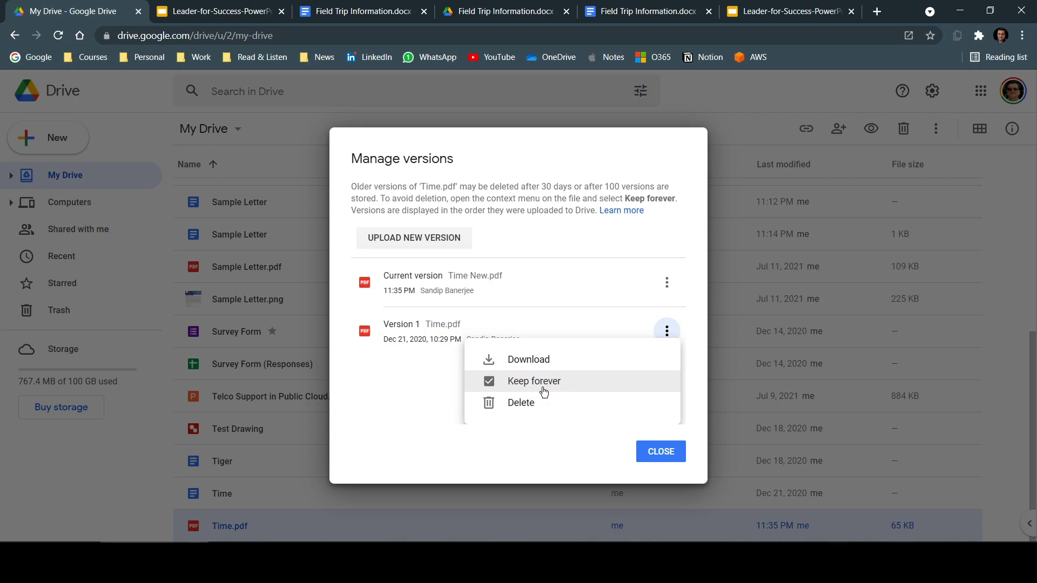
{"action": "left_click", "coordinate": [556, 182]}
{"action": "left_click_drag", "start_coordinate": [531, 187], "coordinate": [569, 182]}
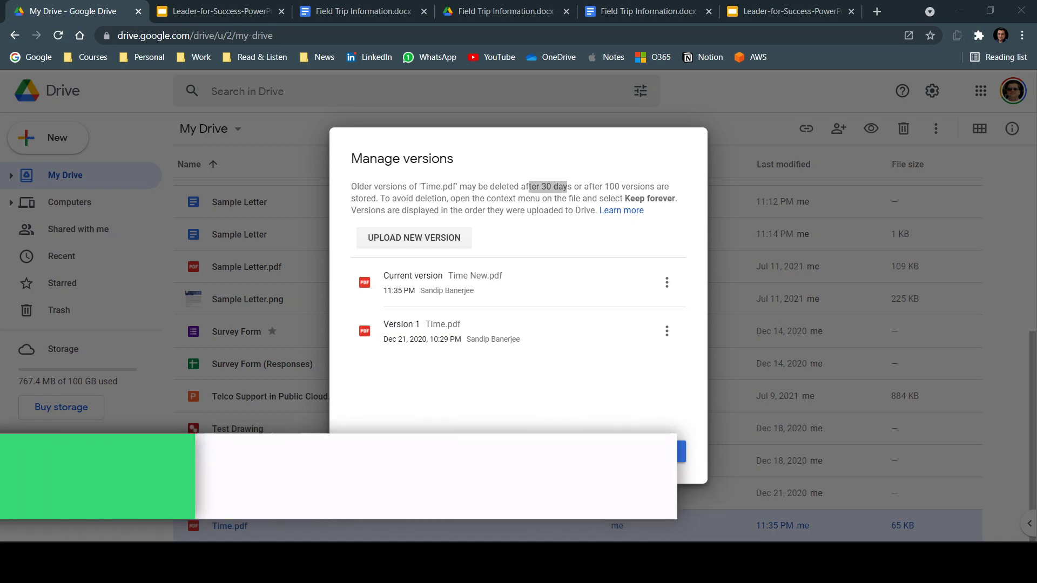
{"action": "left_click", "coordinate": [653, 437]}
{"action": "key", "text": "Escape"}
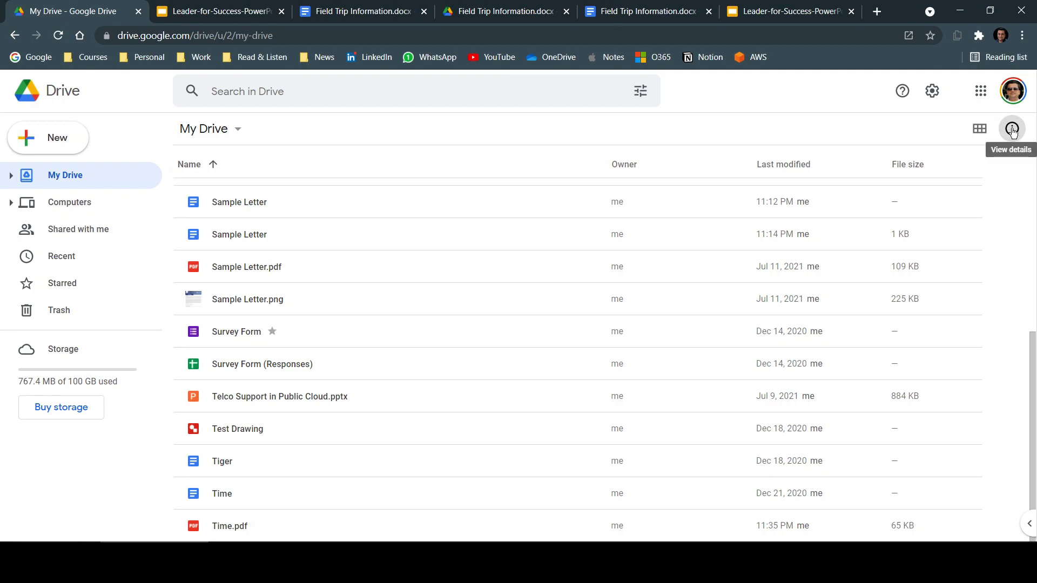
{"action": "left_click", "coordinate": [1013, 129]}
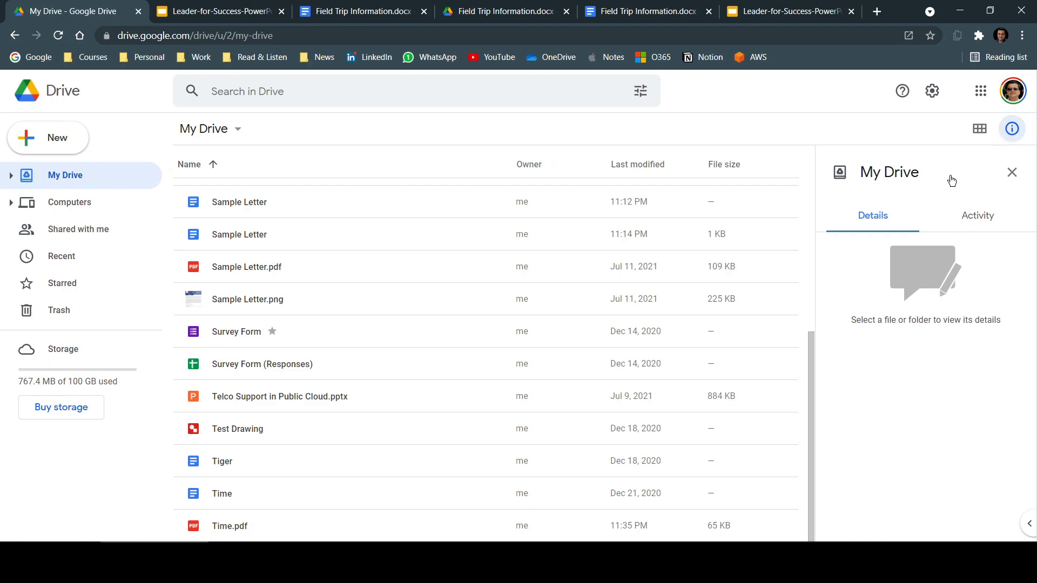
{"action": "left_click", "coordinate": [973, 215]}
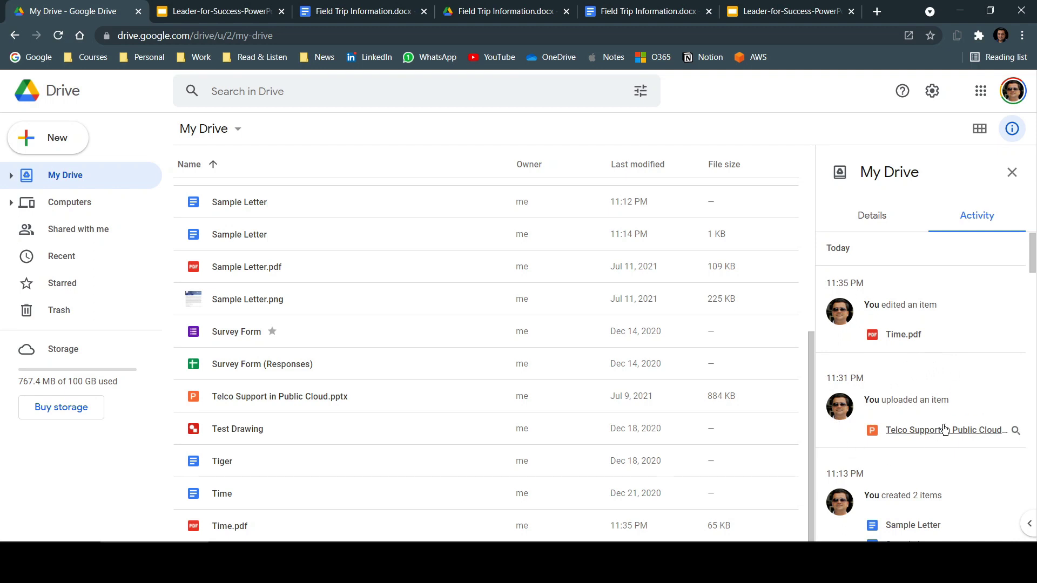
{"action": "scroll", "coordinate": [977, 398], "scroll_direction": "down", "scroll_amount": 3}
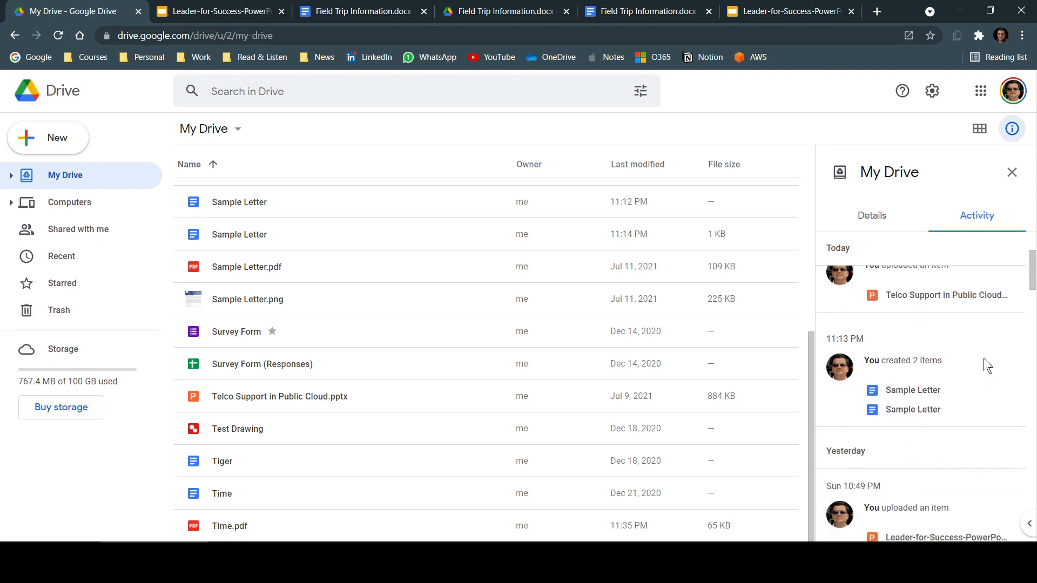
{"action": "scroll", "coordinate": [979, 354], "scroll_direction": "down", "scroll_amount": 1}
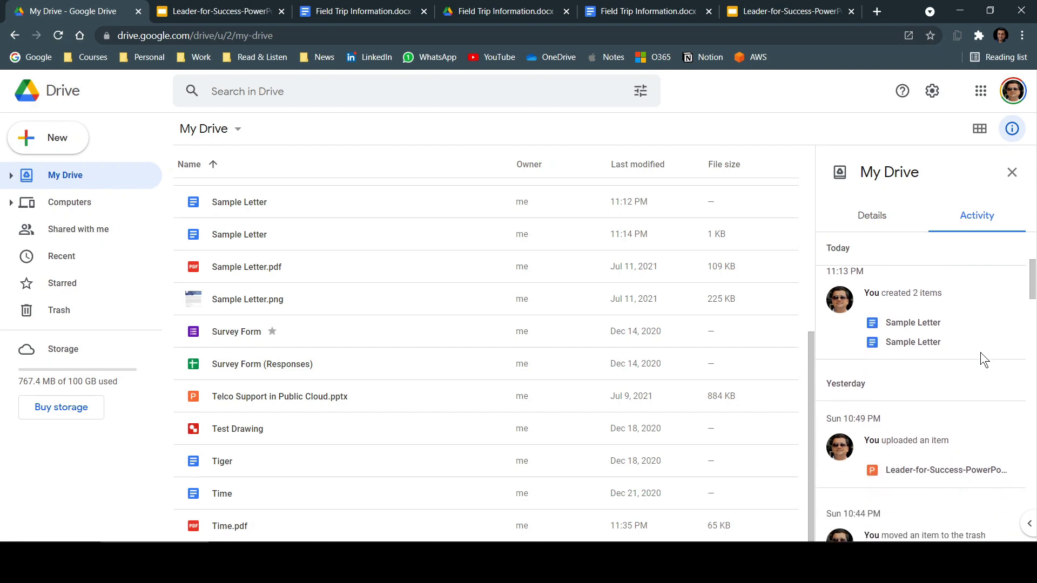
{"action": "scroll", "coordinate": [980, 352], "scroll_direction": "up", "scroll_amount": 4}
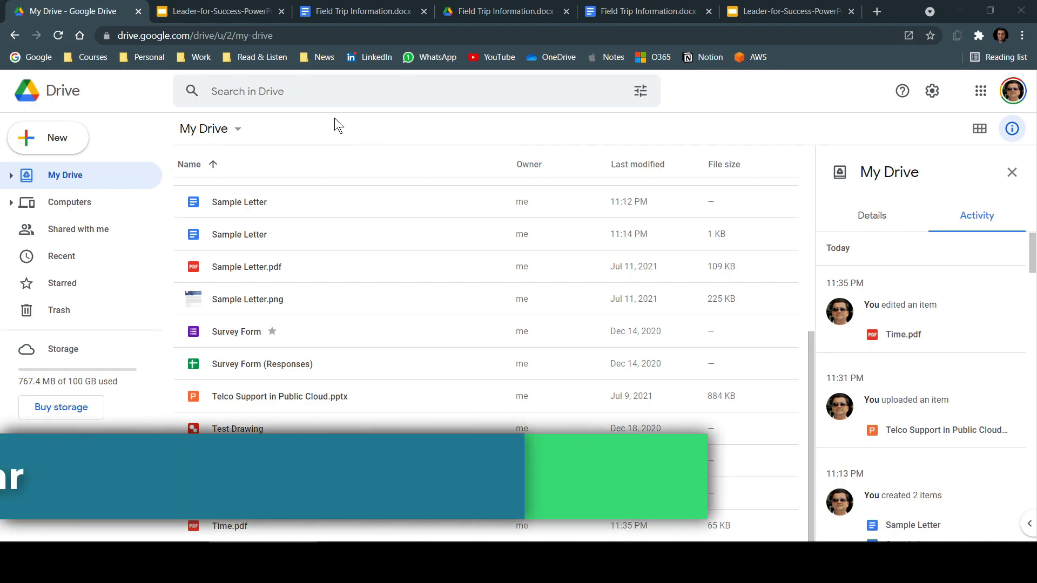
- Open Chrome Settings in a new tab from the three-dot menu
{"action": "left_click", "coordinate": [233, 90]}
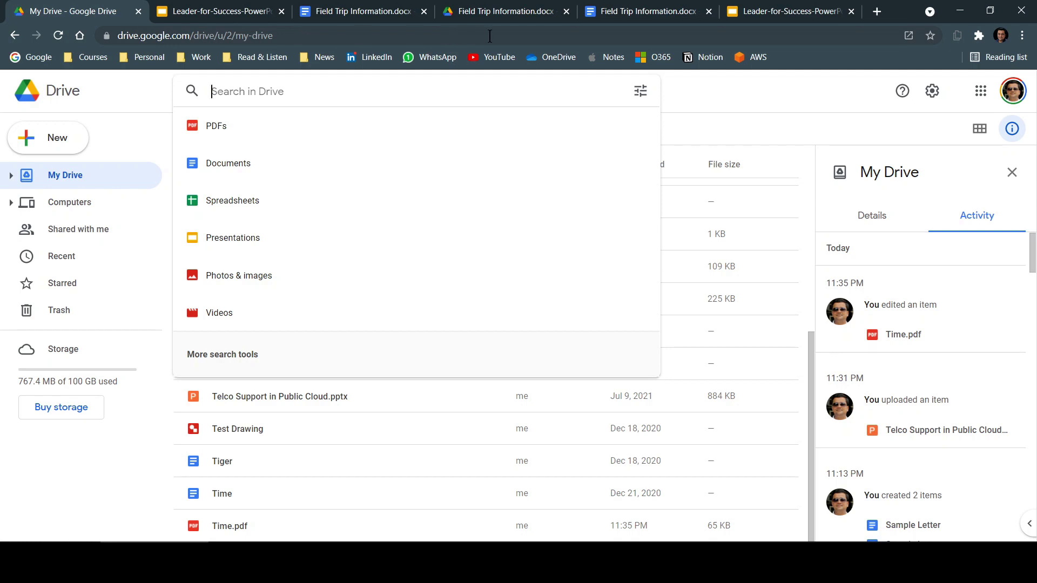
{"action": "left_click", "coordinate": [1022, 36]}
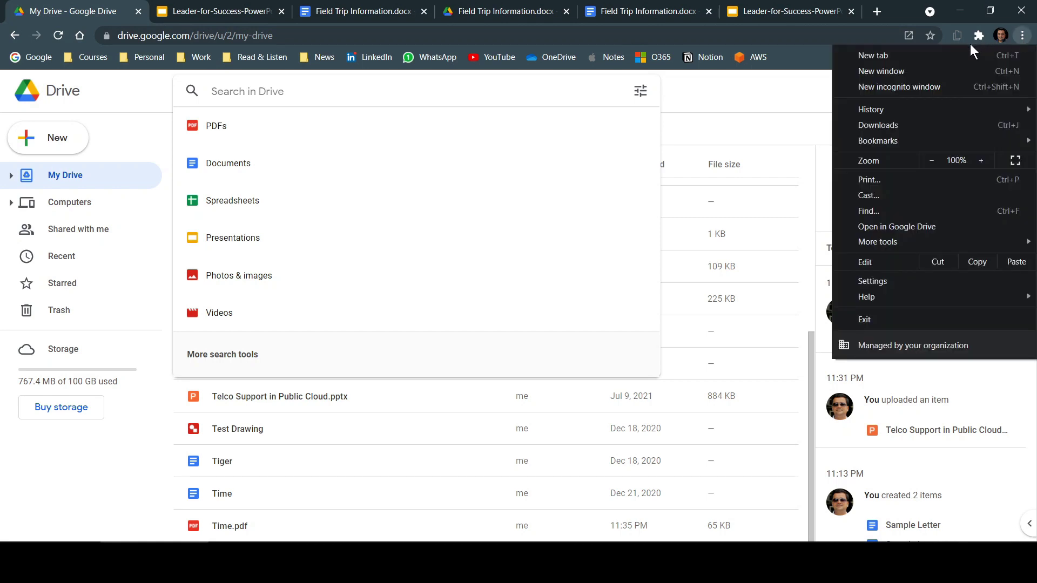
{"action": "left_click", "coordinate": [873, 279]}
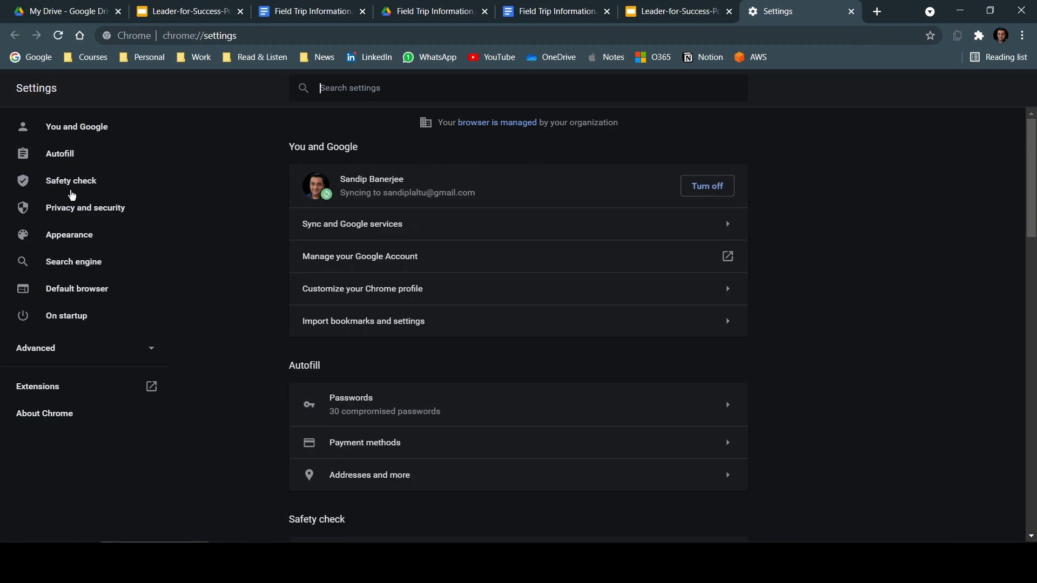
- Go to Search engine > Manage search engines and begin adding a new search engine
{"action": "left_click", "coordinate": [56, 267]}
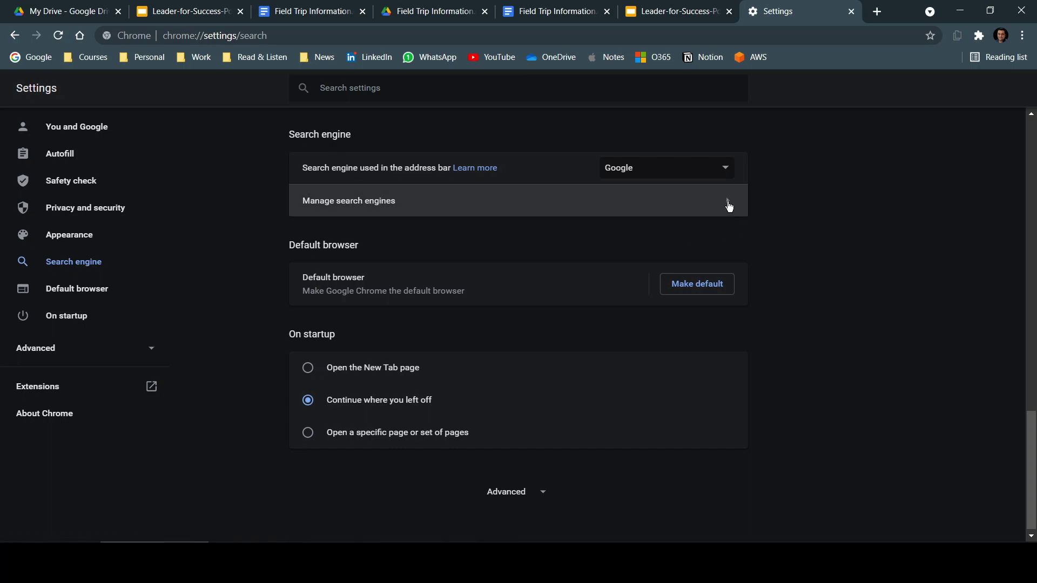
{"action": "left_click", "coordinate": [729, 204]}
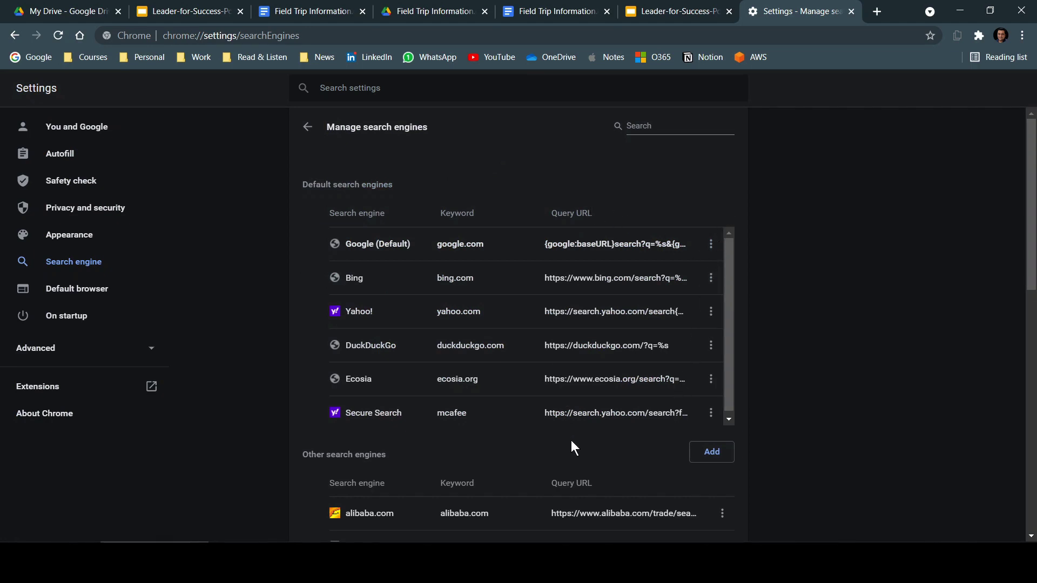
{"action": "left_click", "coordinate": [712, 452]}
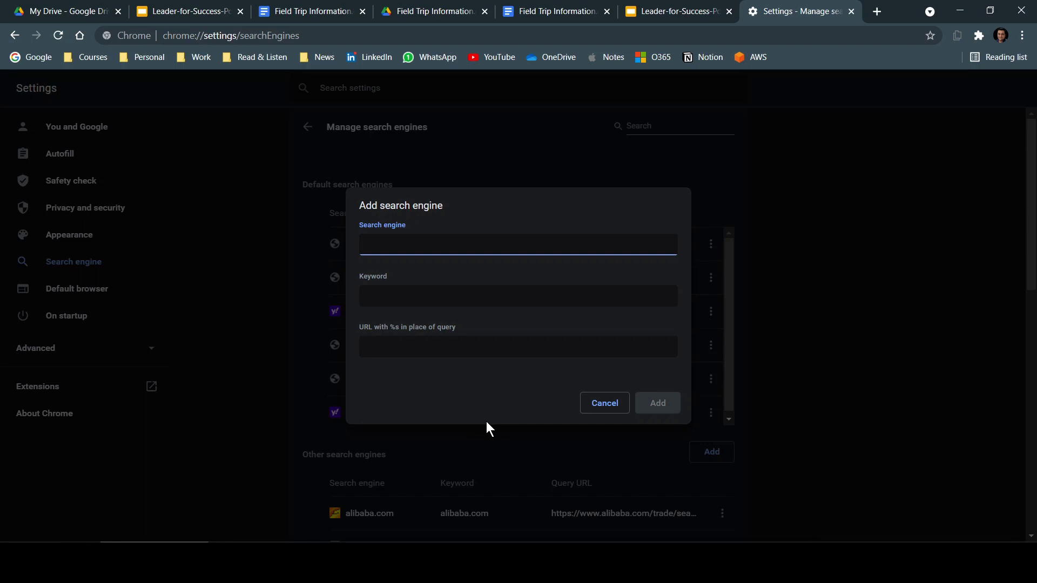
- Add a search engine named GoogleDrive, keyword GoogleDrive, with the pasted Drive search?q=%s URL
{"action": "type", "text": "GoogleDrive"}
{"action": "key", "text": "Tab"}
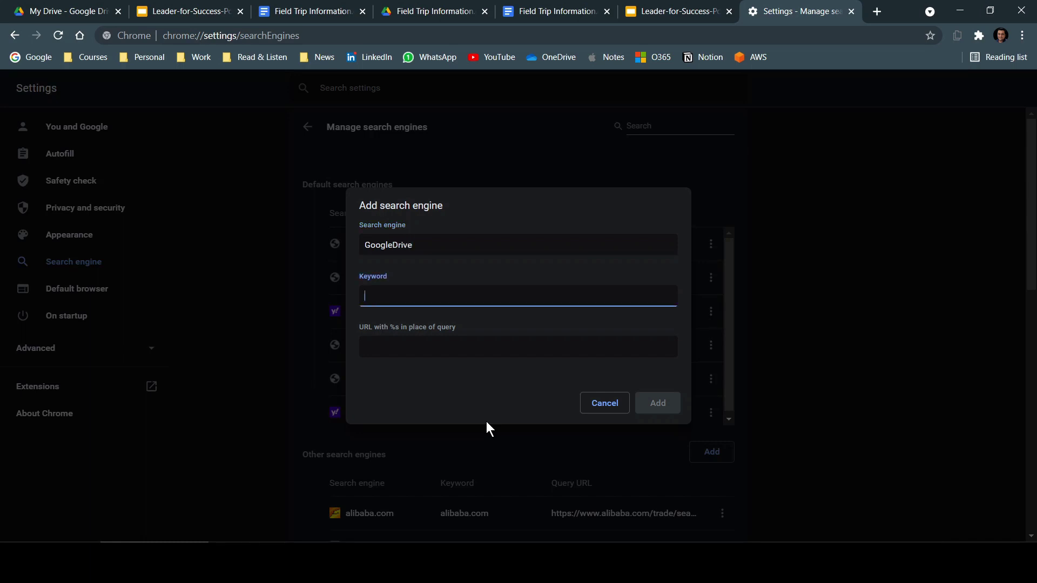
{"action": "type", "text": "GoogleDrive"}
{"action": "key", "text": "Tab"}
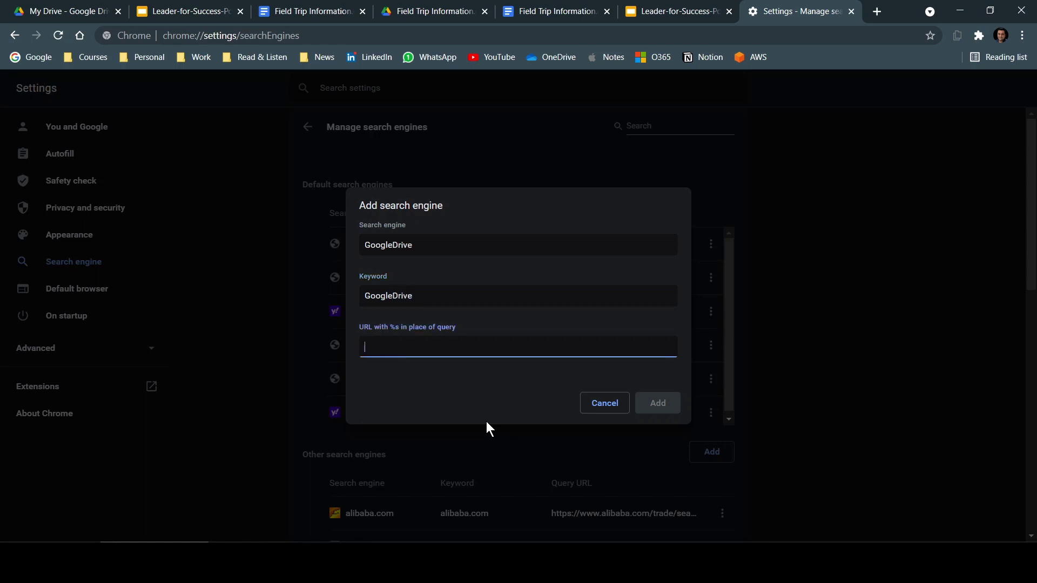
{"action": "type", "text": "https://drive.google.com/drive/u/0/search?q=%s"}
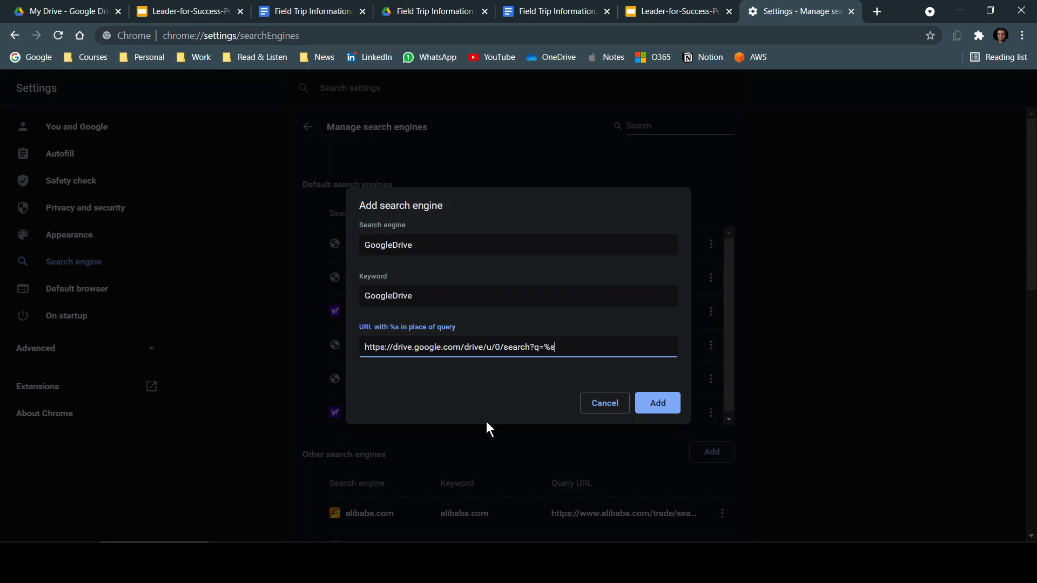
{"action": "left_click", "coordinate": [655, 402]}
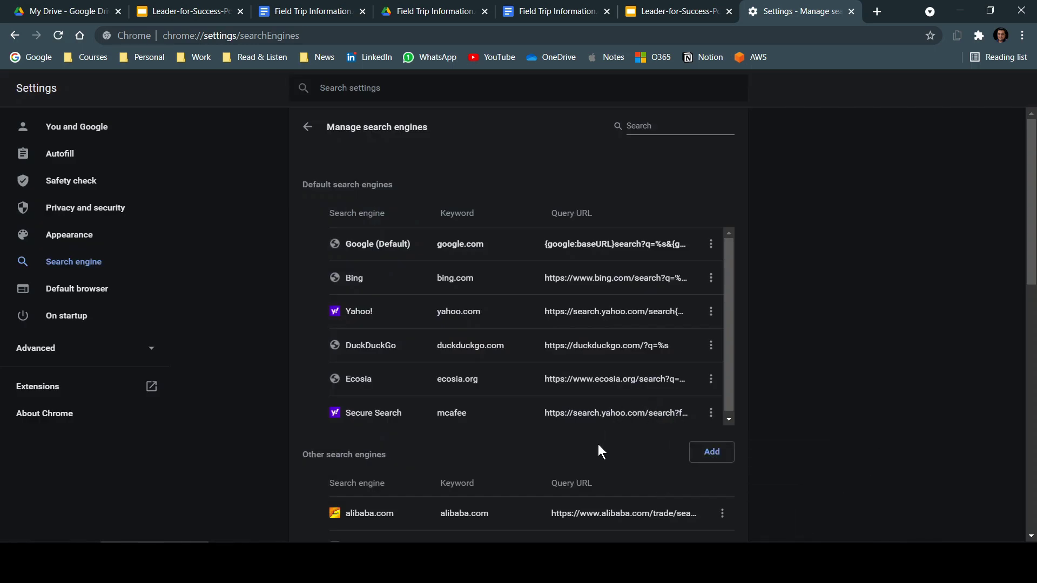
- Confirm the GoogleDrive entry is listed, then search Drive for 'Tiger' using the GoogleDrive keyword
{"action": "scroll", "coordinate": [623, 364], "scroll_direction": "down", "scroll_amount": 6}
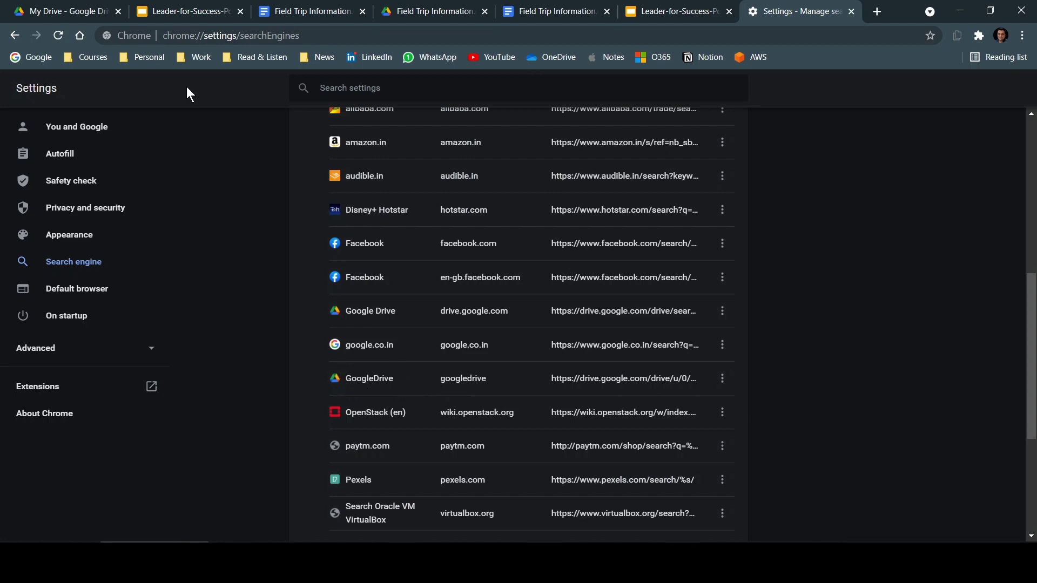
{"action": "left_click", "coordinate": [92, 7]}
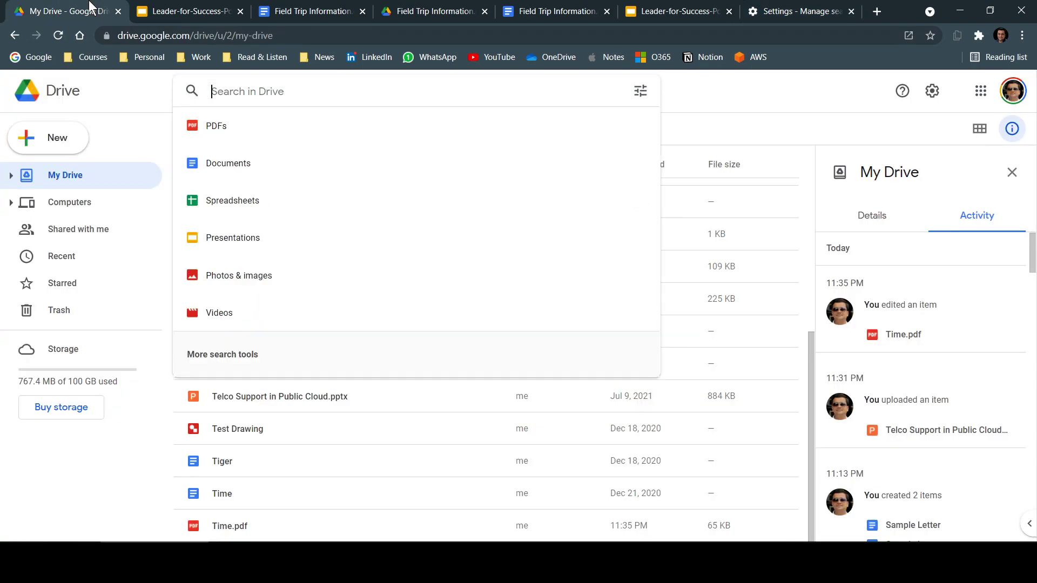
{"action": "left_click", "coordinate": [203, 34]}
{"action": "type", "text": "Goog"}
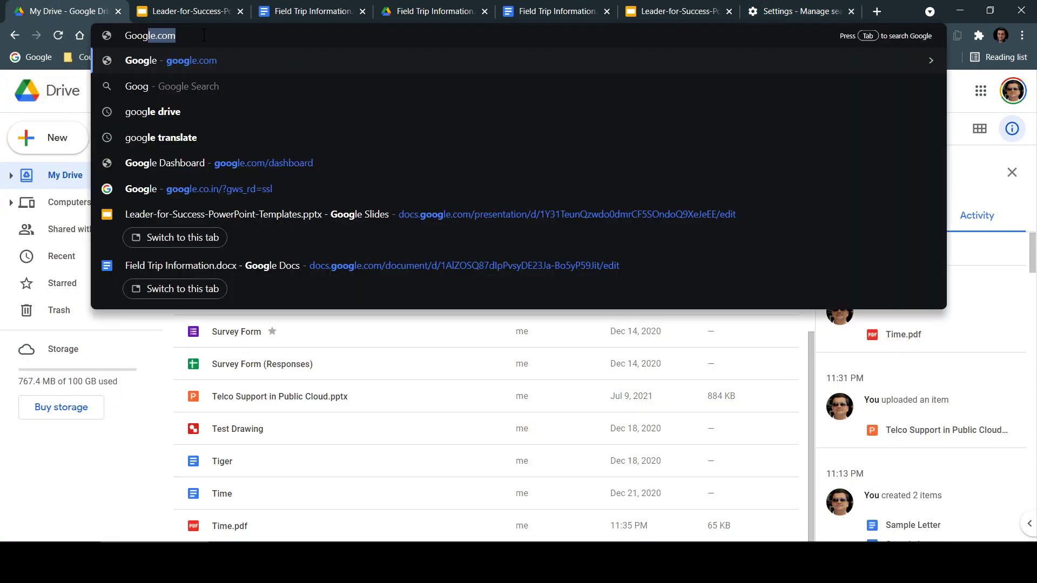
{"action": "type", "text": "leDrive"}
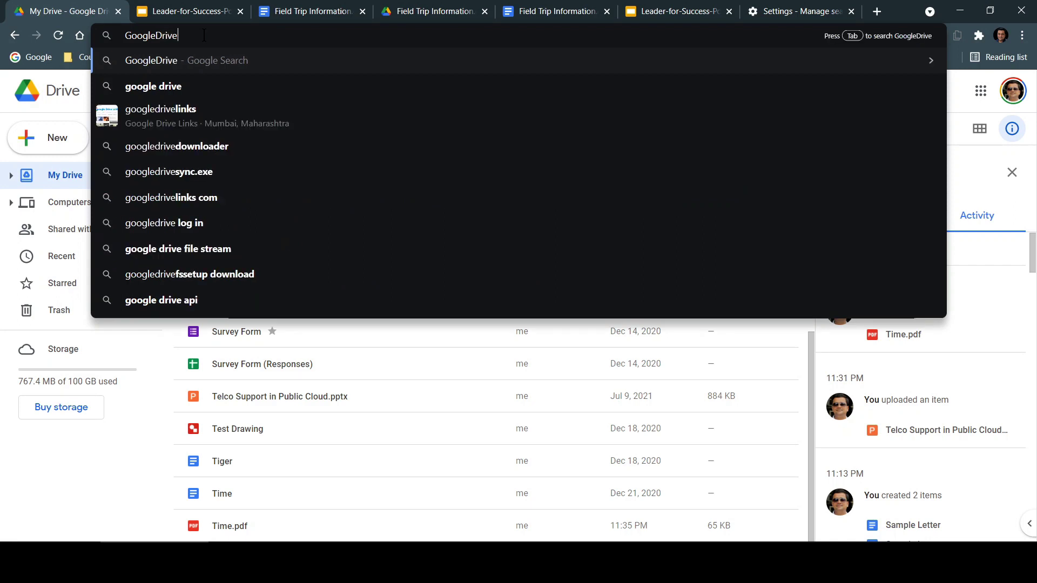
{"action": "key", "text": "Tab"}
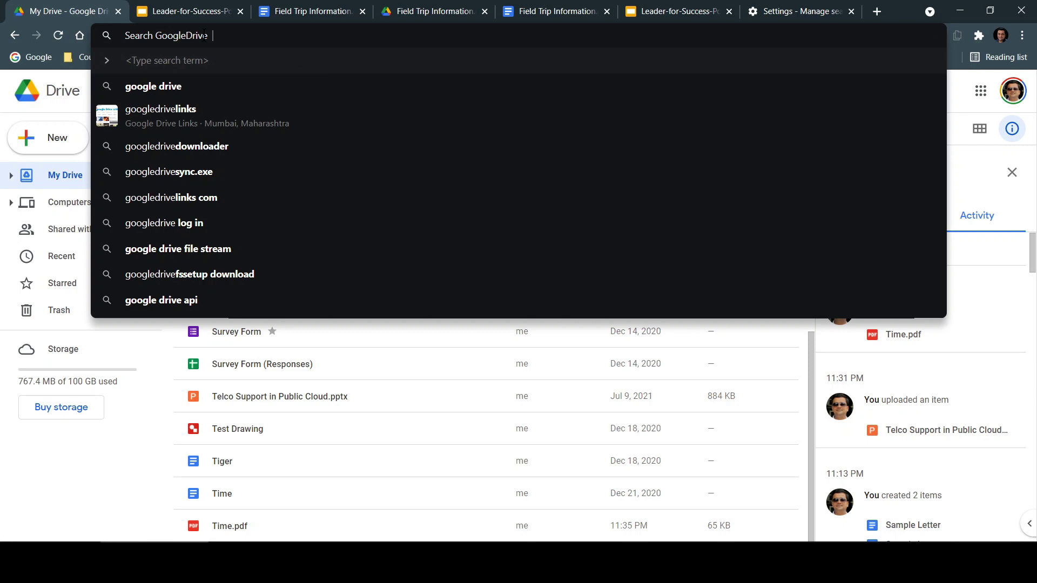
{"action": "type", "text": "Tiger"}
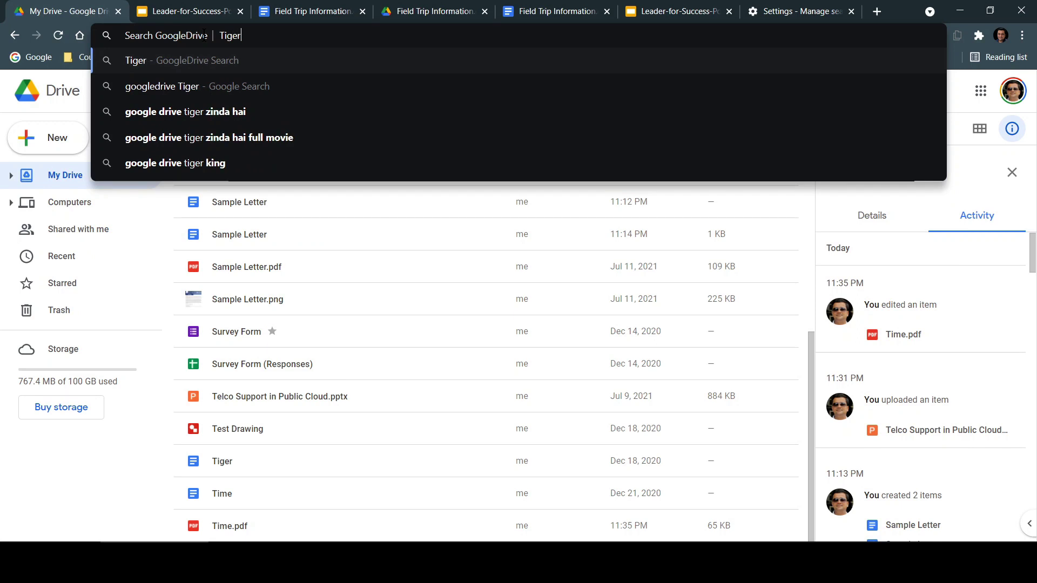
{"action": "key", "text": "Return"}
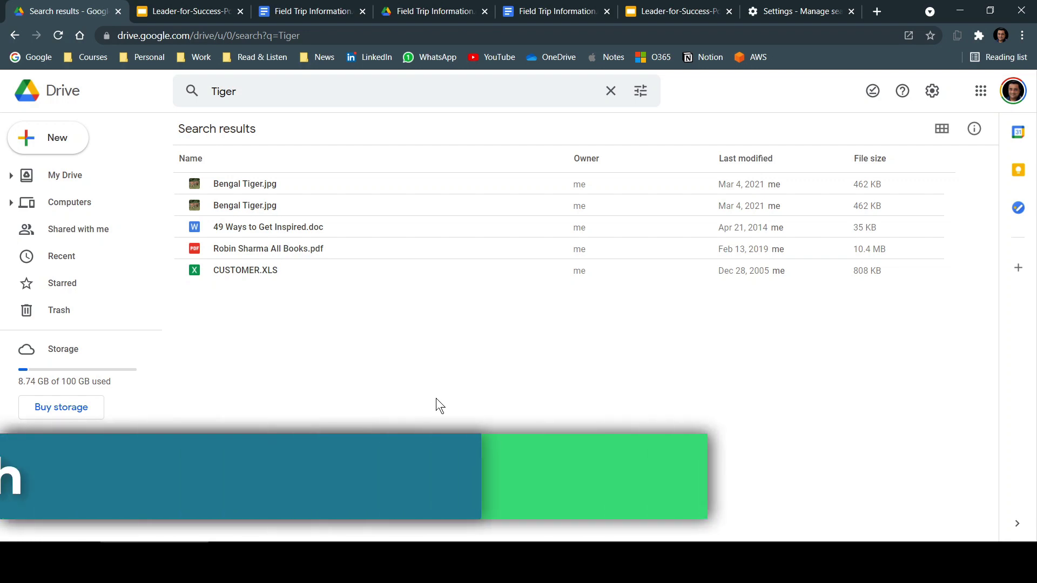
- Clear the Tiger term and set the advanced search Type filter to PDFs
{"action": "key", "text": "/"}
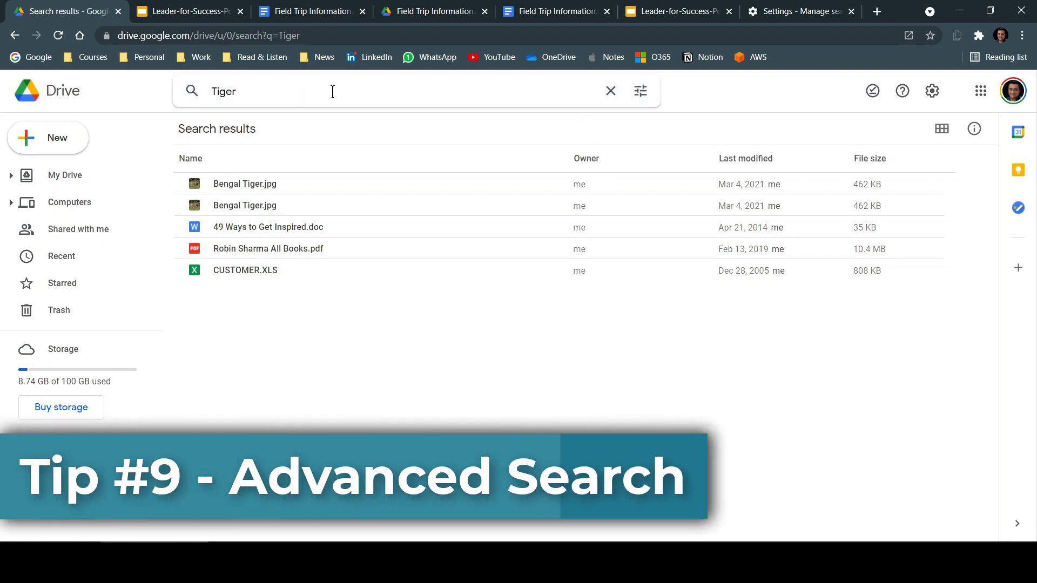
{"action": "left_click", "coordinate": [613, 92]}
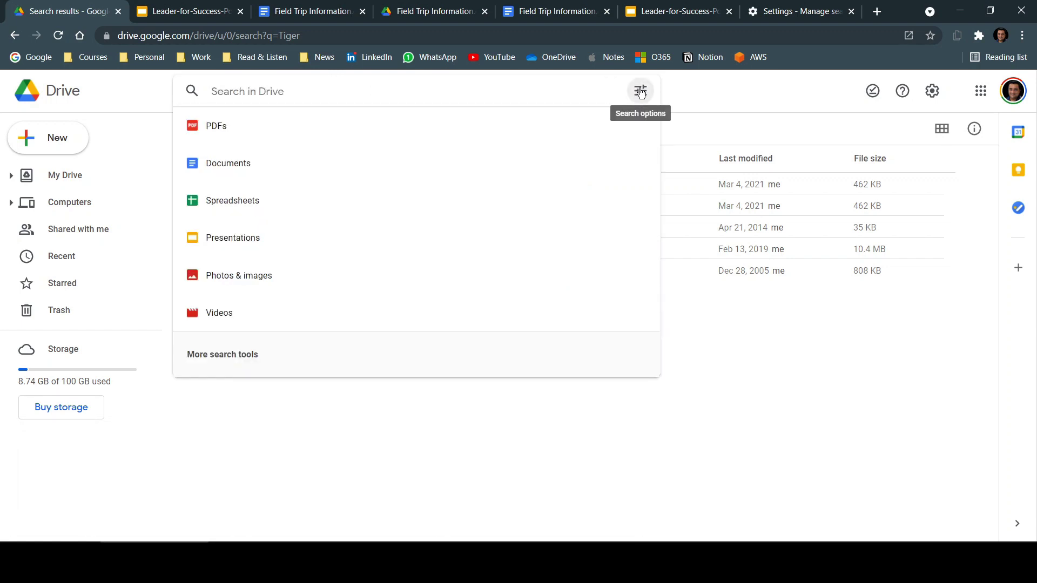
{"action": "left_click", "coordinate": [641, 92]}
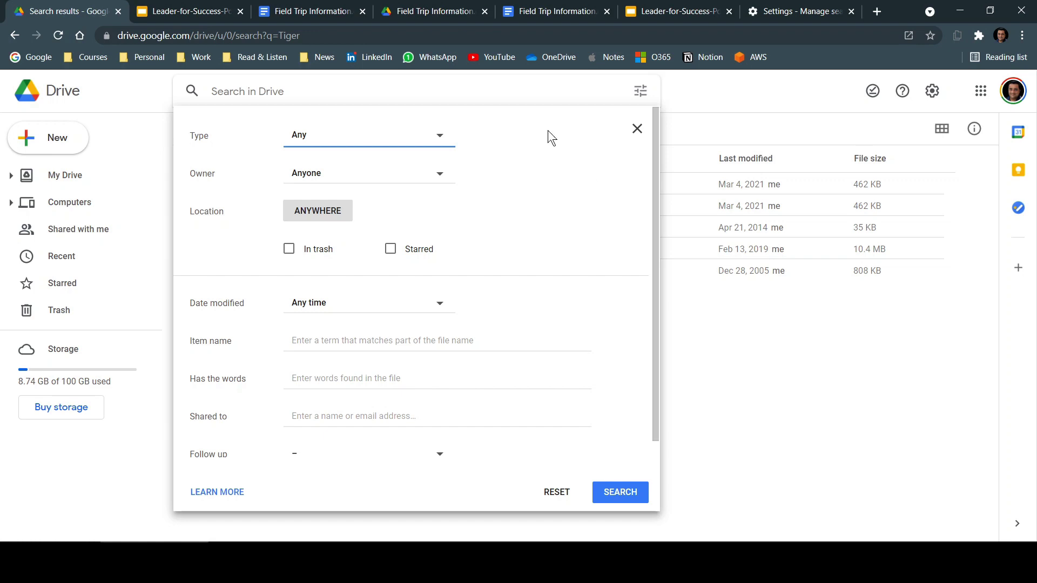
{"action": "left_click", "coordinate": [441, 140]}
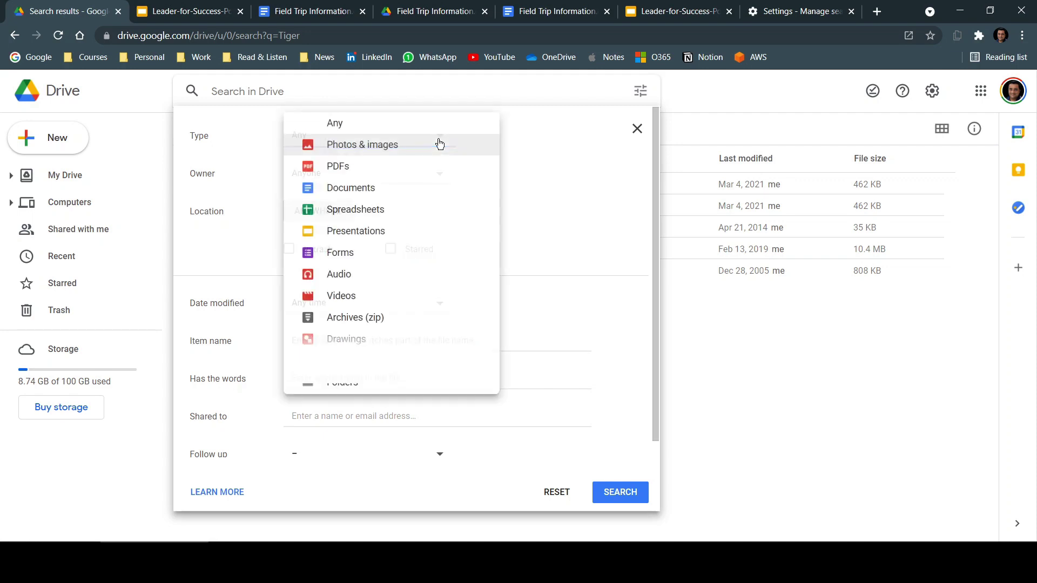
{"action": "left_click", "coordinate": [336, 181]}
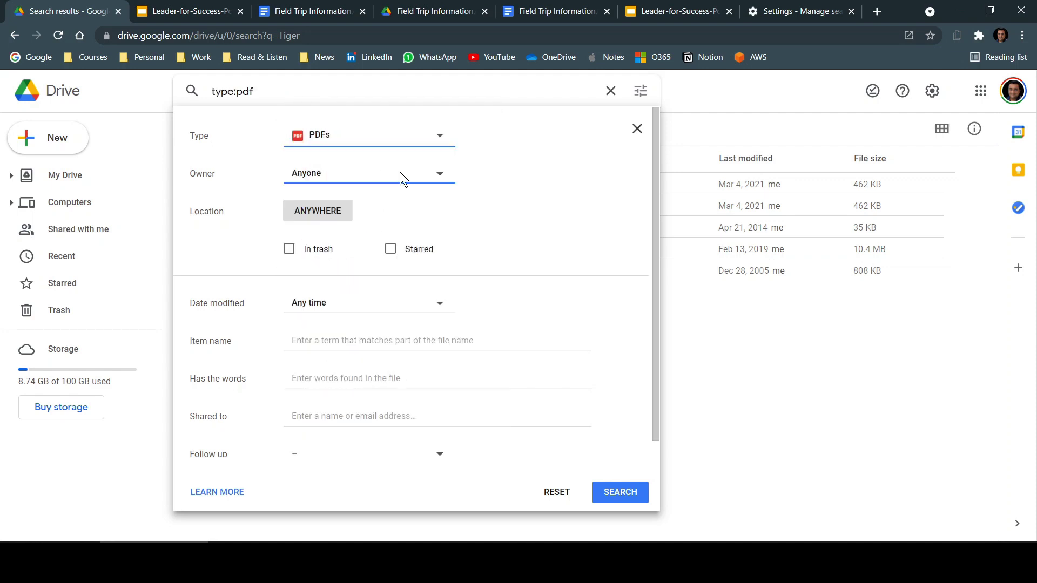
{"action": "left_click", "coordinate": [438, 176]}
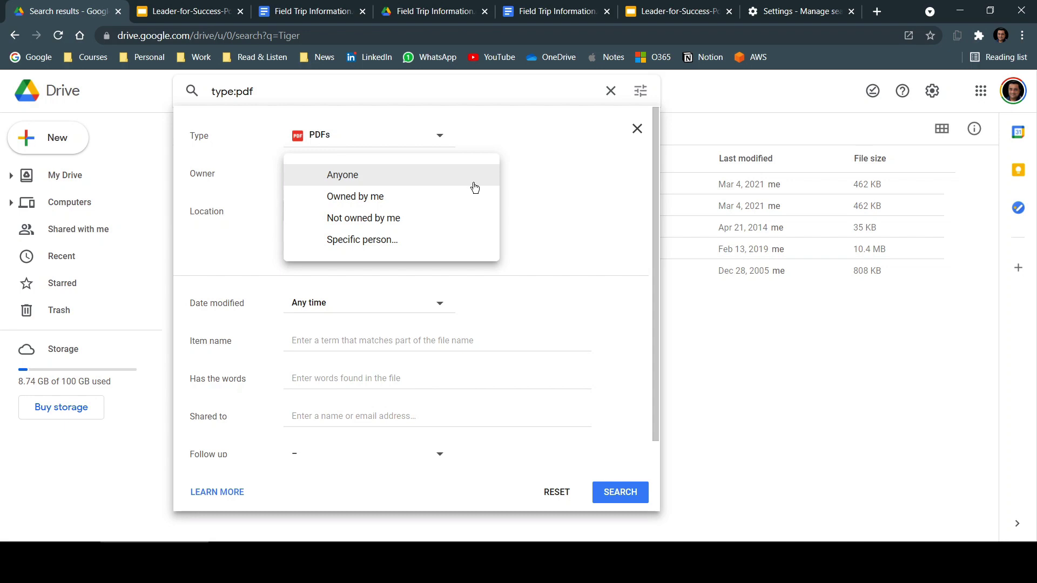
- Keep owner as anyone, review the location and 'Has the words' options, then close the panel
{"action": "left_click", "coordinate": [518, 178]}
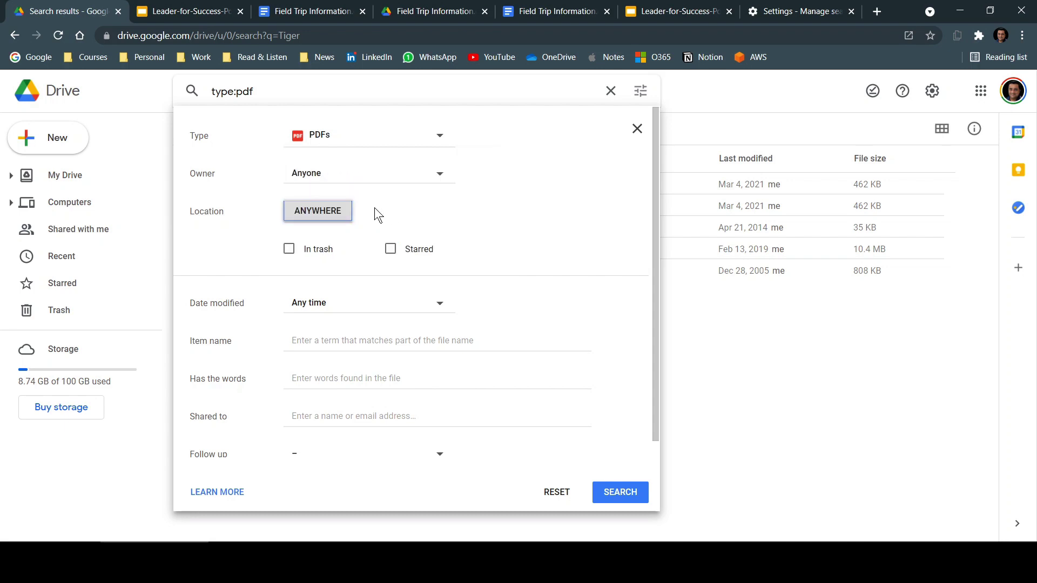
{"action": "left_click", "coordinate": [318, 213]}
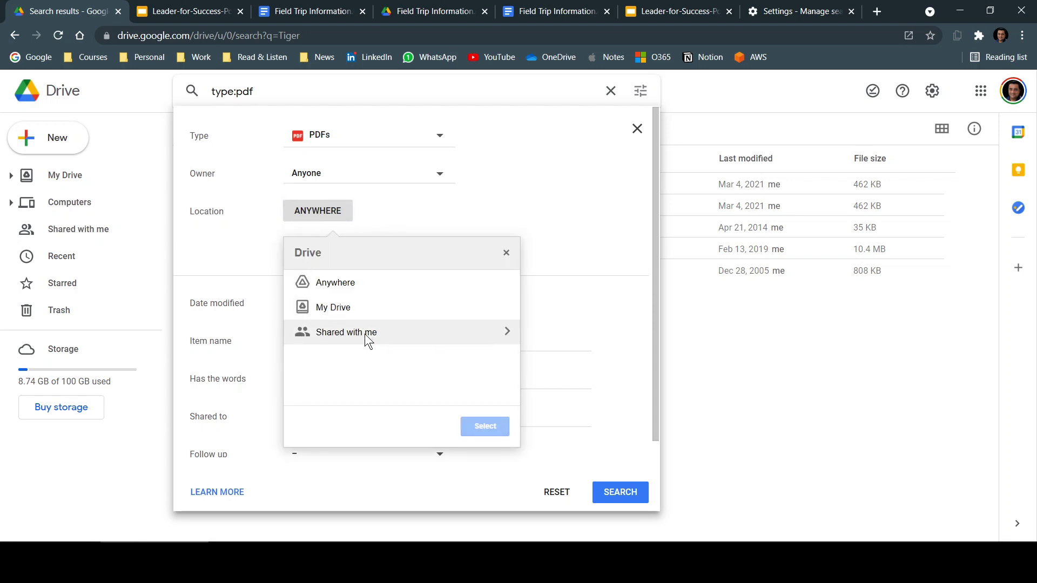
{"action": "left_click", "coordinate": [506, 252]}
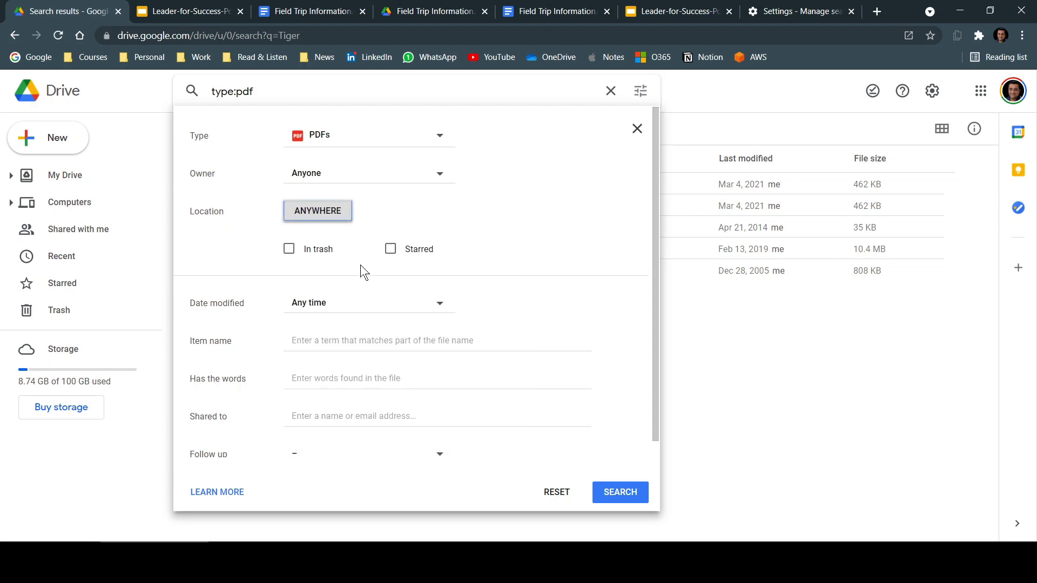
{"action": "left_click", "coordinate": [349, 382]}
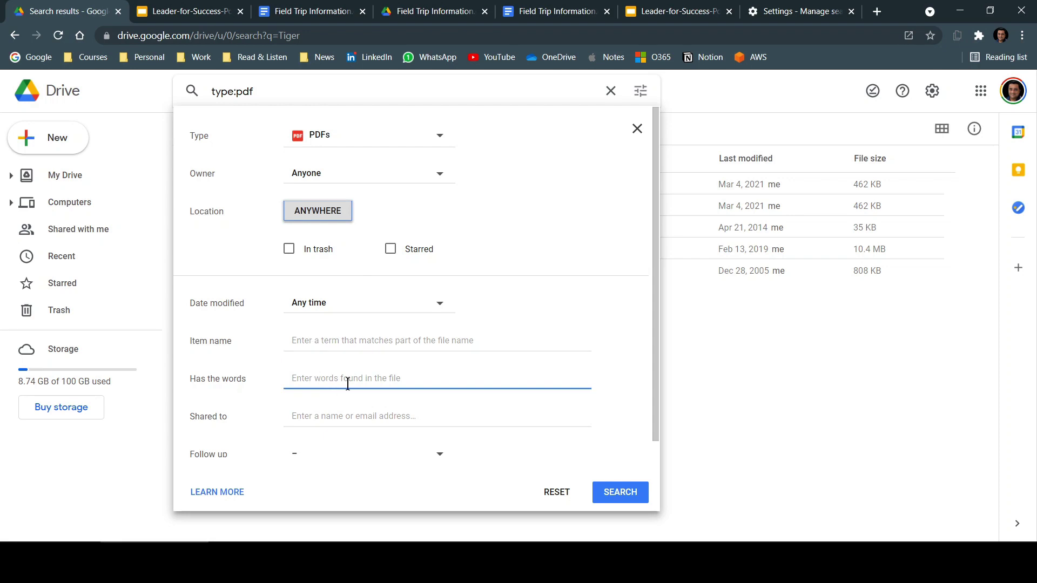
{"action": "scroll", "coordinate": [441, 356], "scroll_direction": "down", "scroll_amount": 1}
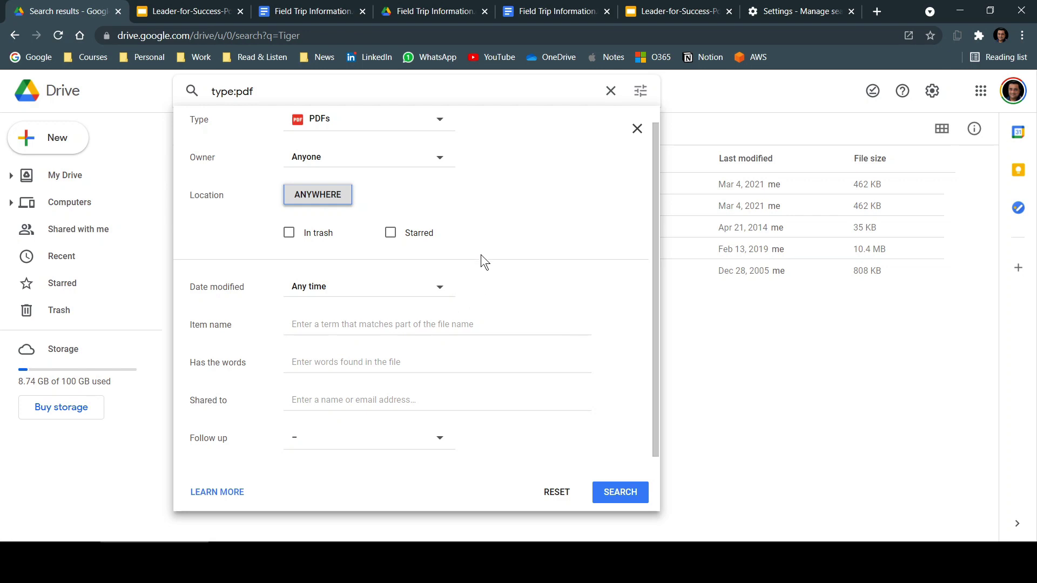
{"action": "left_click", "coordinate": [611, 90]}
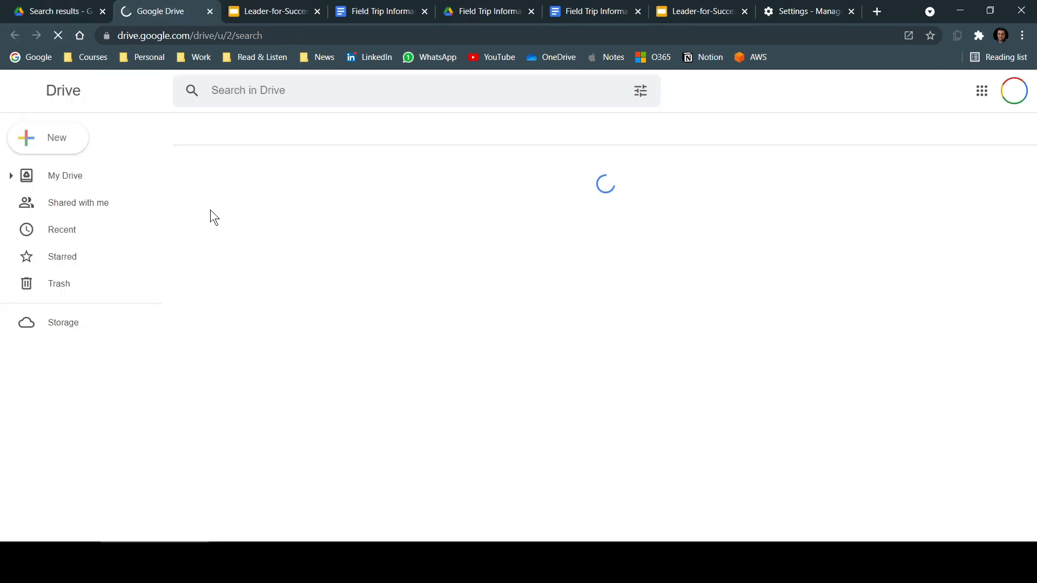
- Preview Time.pdf from My Drive and open it with Google Docs as an editable document
{"action": "left_click", "coordinate": [148, 184]}
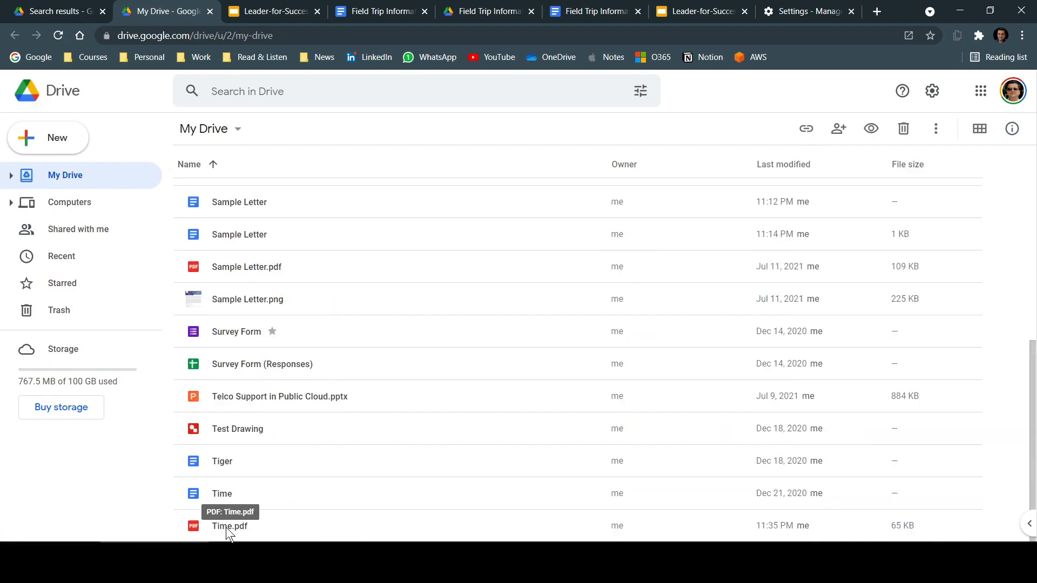
{"action": "double_click", "coordinate": [226, 527]}
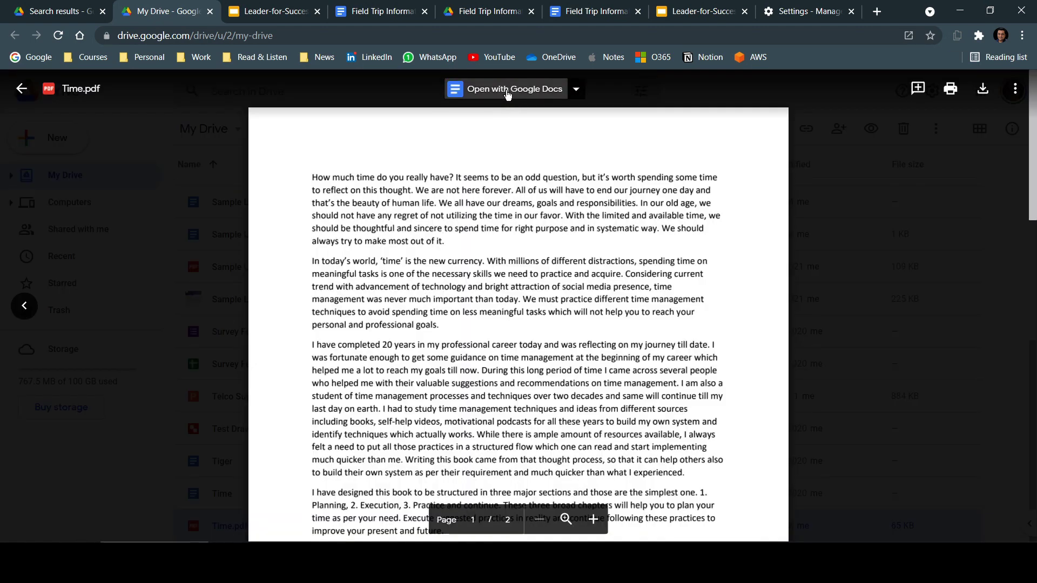
{"action": "left_click", "coordinate": [507, 90]}
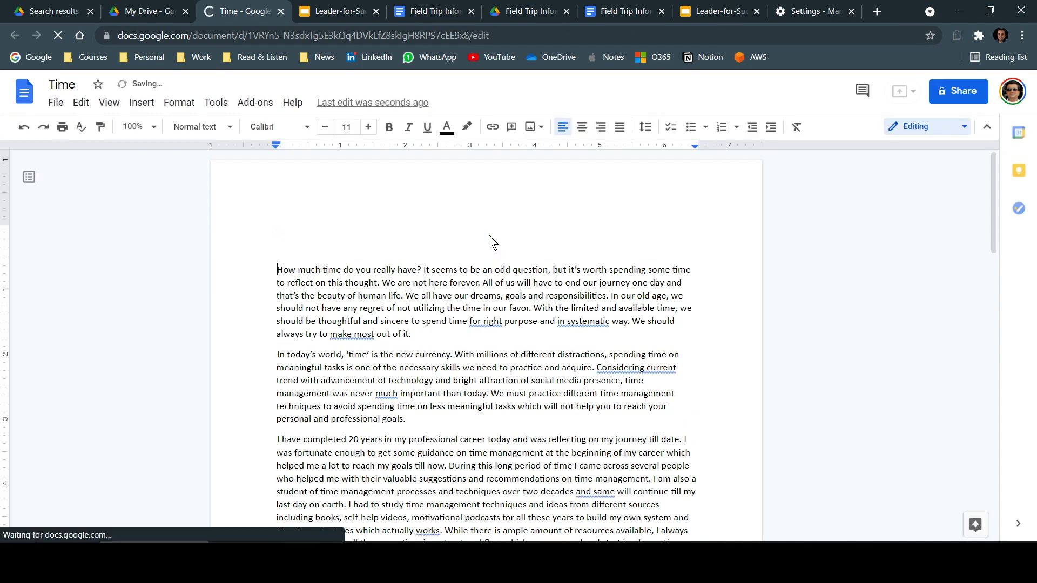
- Type 'fghdhfyrjrtyjtsysjtyr' on the empty first line, check the File > Download formats, then scroll the text
{"action": "left_click", "coordinate": [488, 235]}
{"action": "type", "text": "fghdhfyrjrty"}
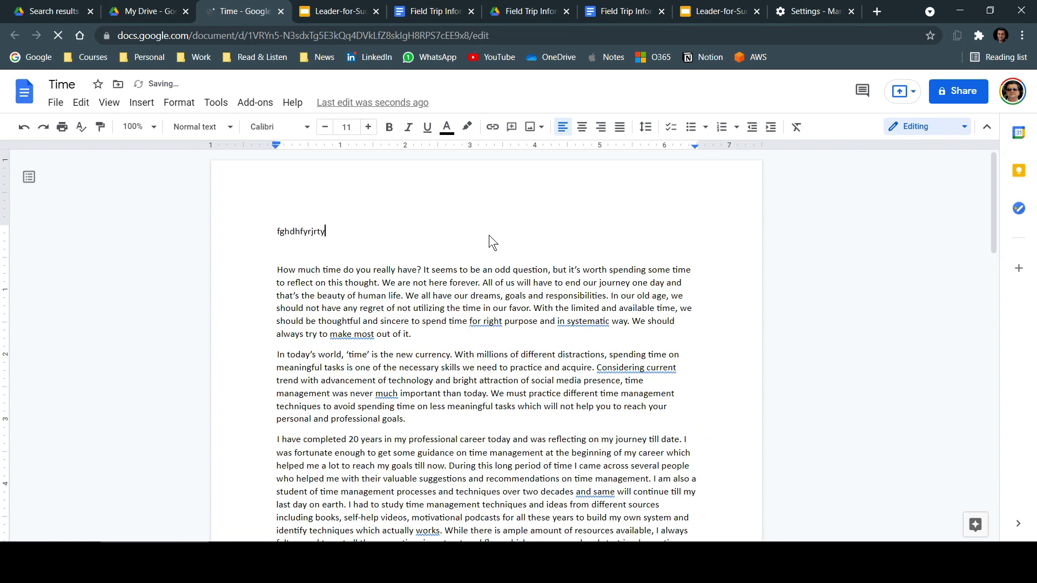
{"action": "type", "text": "jtsysjtyr"}
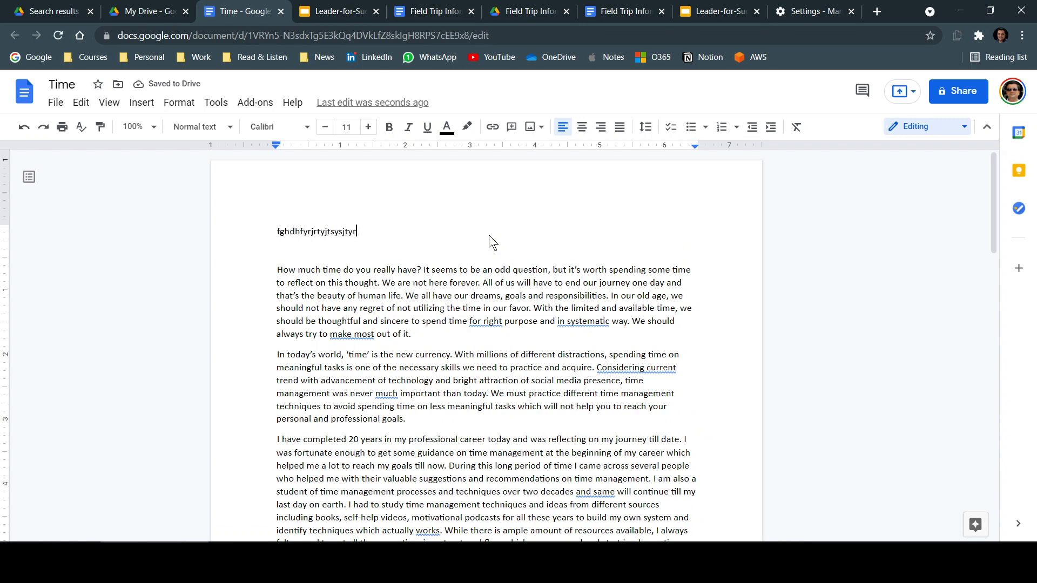
{"action": "left_click", "coordinate": [54, 108]}
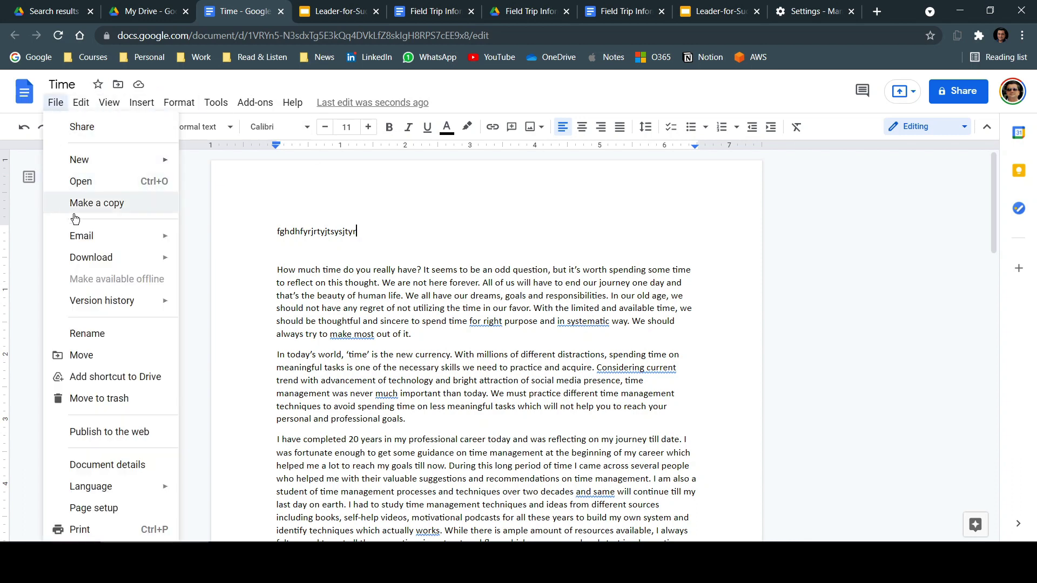
{"action": "mouse_move", "coordinate": [90, 260]}
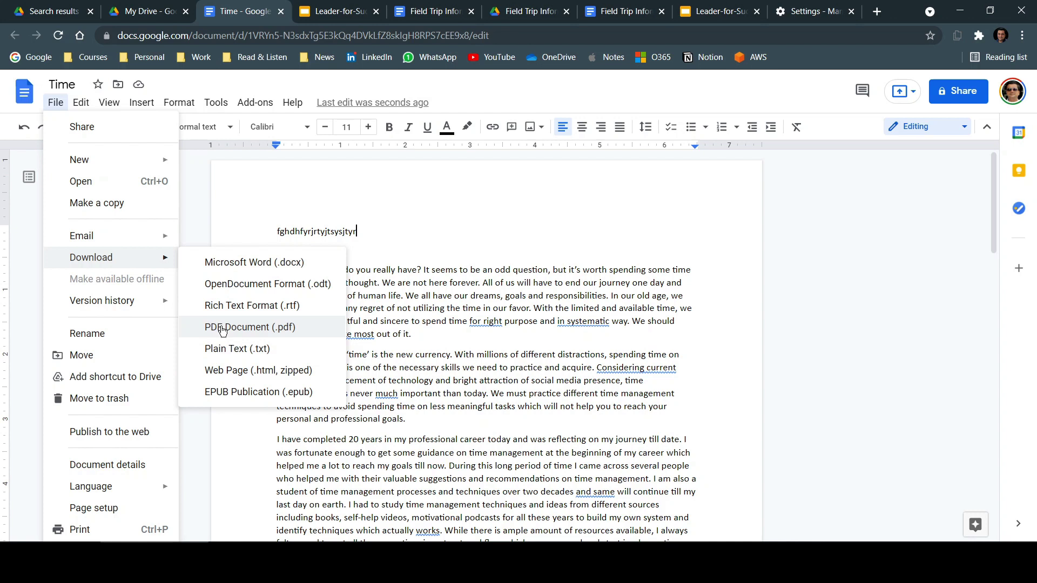
{"action": "left_click", "coordinate": [407, 238]}
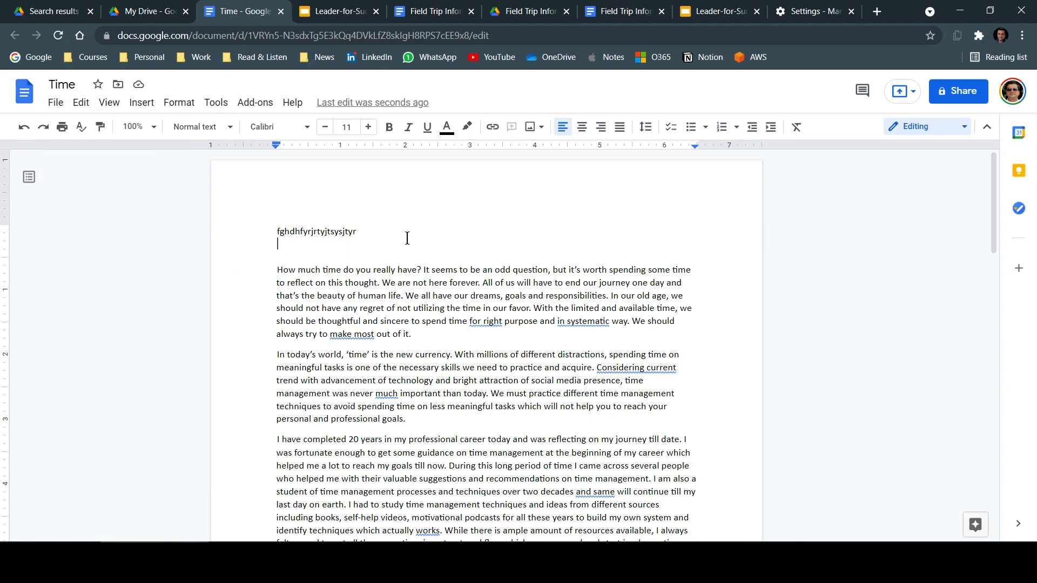
{"action": "scroll", "coordinate": [407, 238], "scroll_direction": "down", "scroll_amount": 6}
{"action": "scroll", "coordinate": [407, 238], "scroll_direction": "down", "scroll_amount": 8}
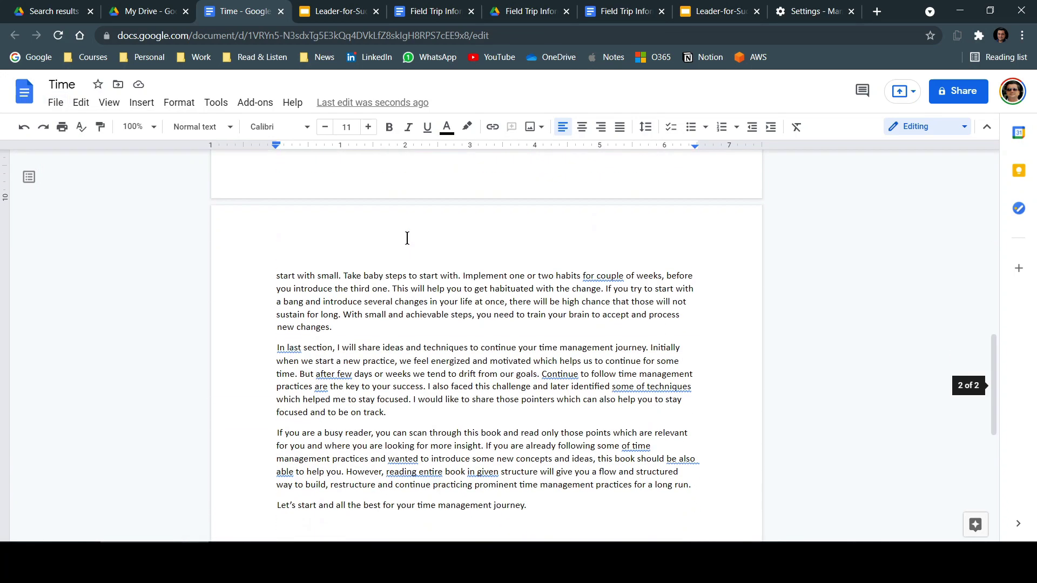
{"action": "scroll", "coordinate": [407, 238], "scroll_direction": "up", "scroll_amount": 14}
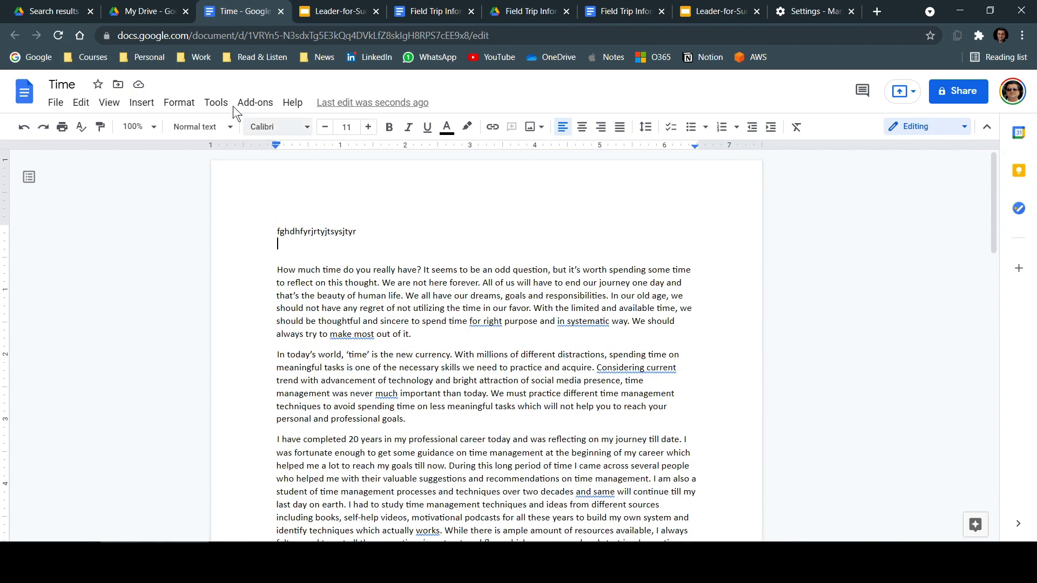
- Back in the My Drive file list, preview Sample Letter.pdf and open it with Google Docs
{"action": "left_click", "coordinate": [162, 15]}
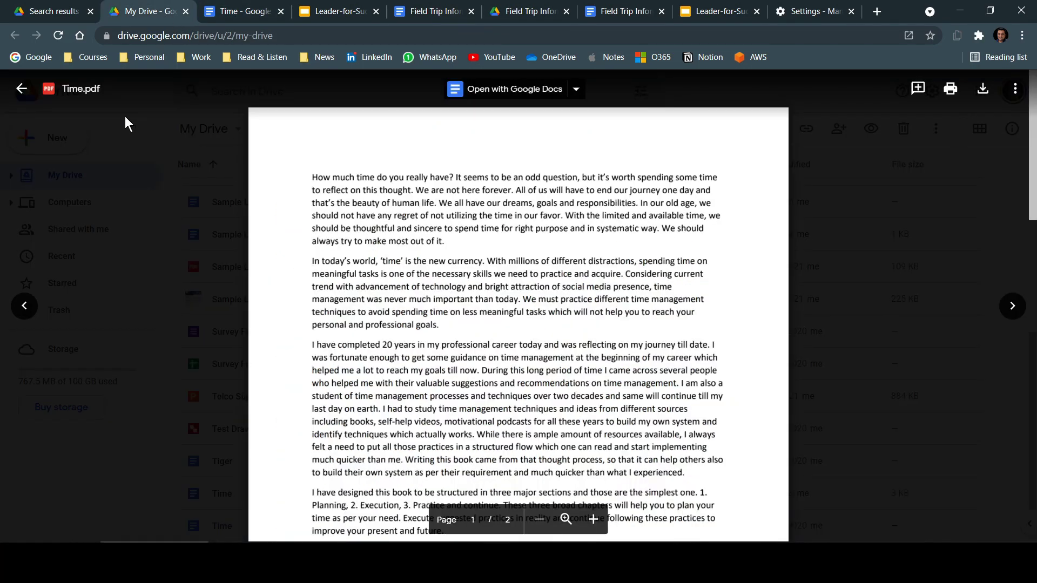
{"action": "left_click", "coordinate": [21, 89]}
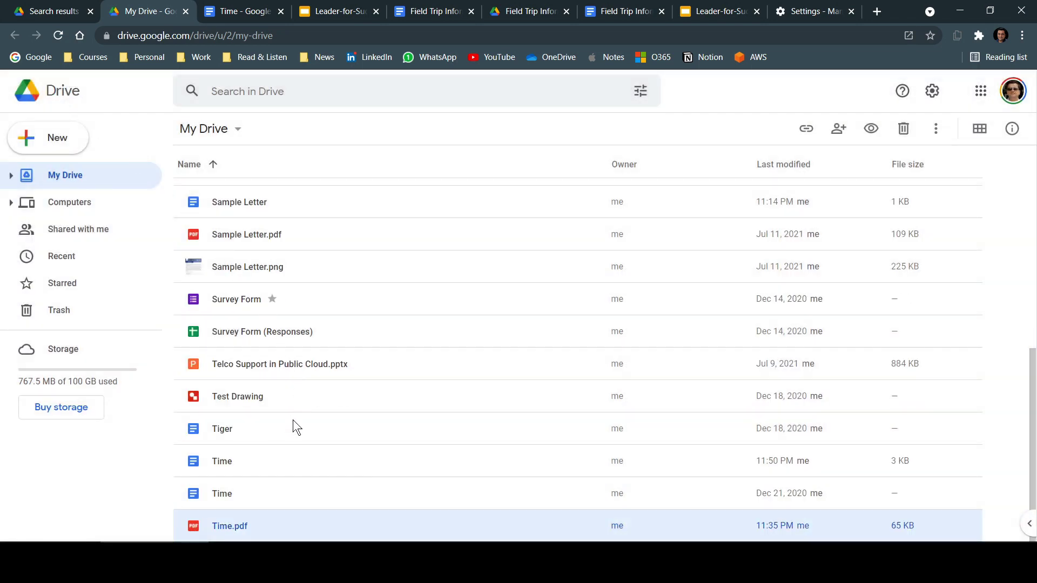
{"action": "double_click", "coordinate": [269, 234]}
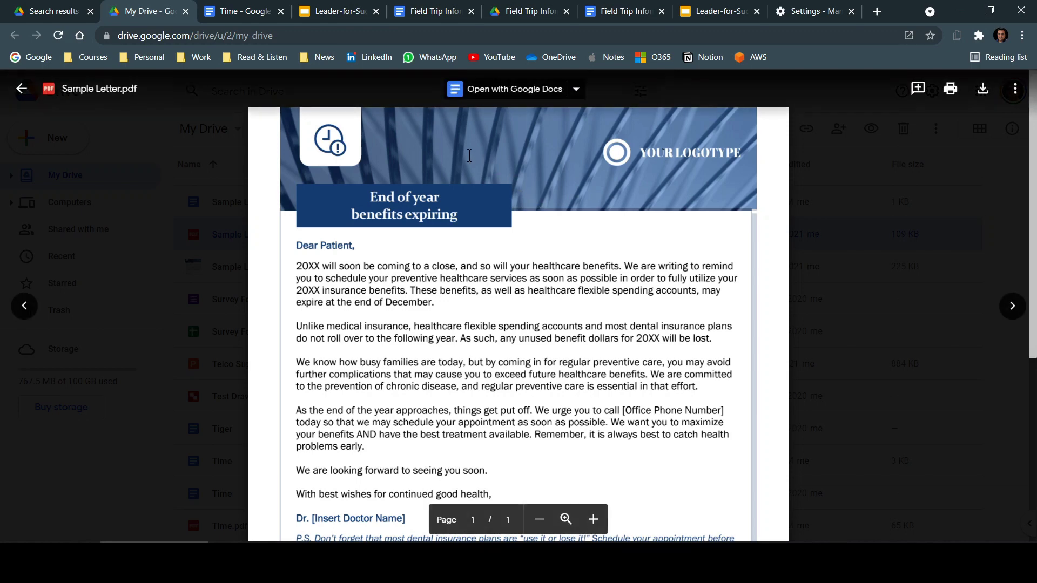
{"action": "left_click", "coordinate": [494, 90]}
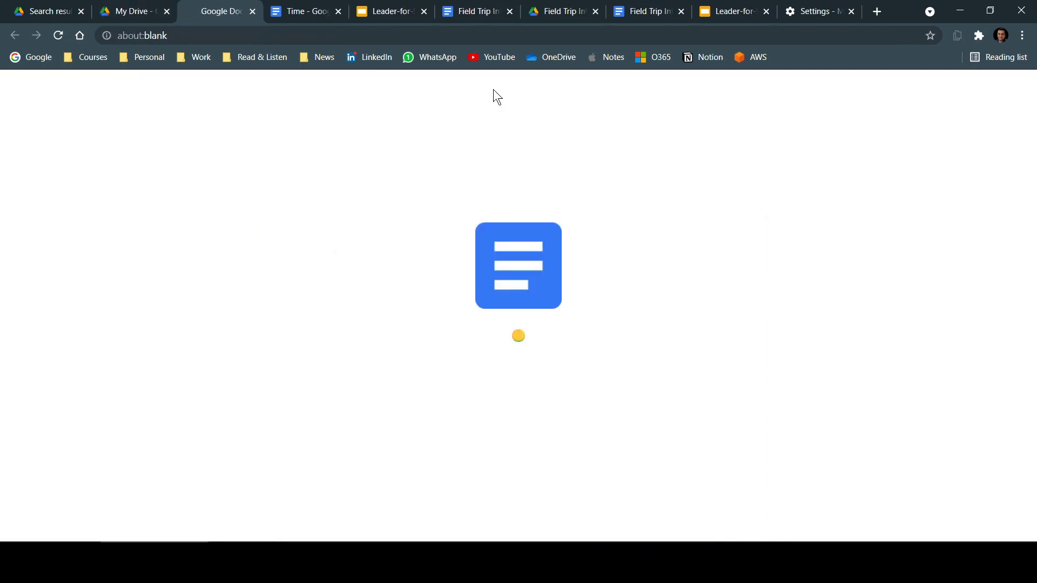